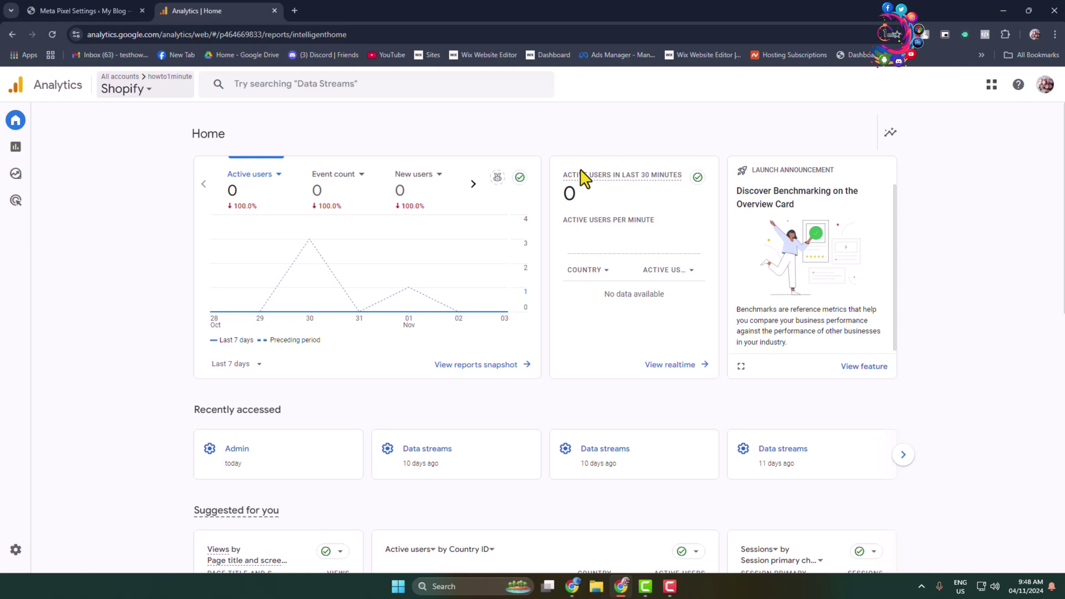
Step: Open the account and property picker, then close it
mouse_move(579, 174)
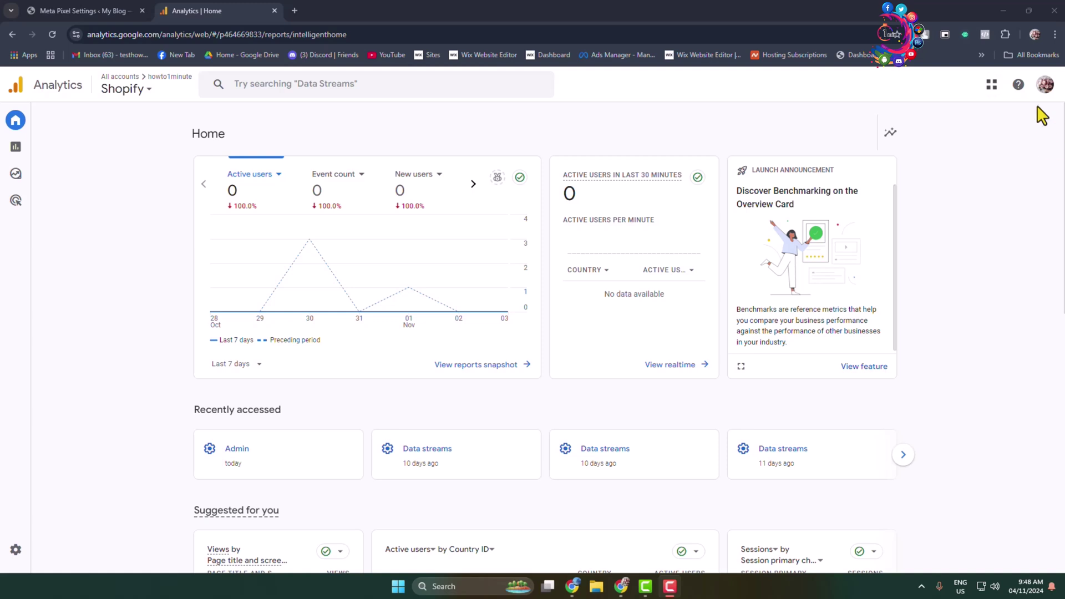
left_click(150, 91)
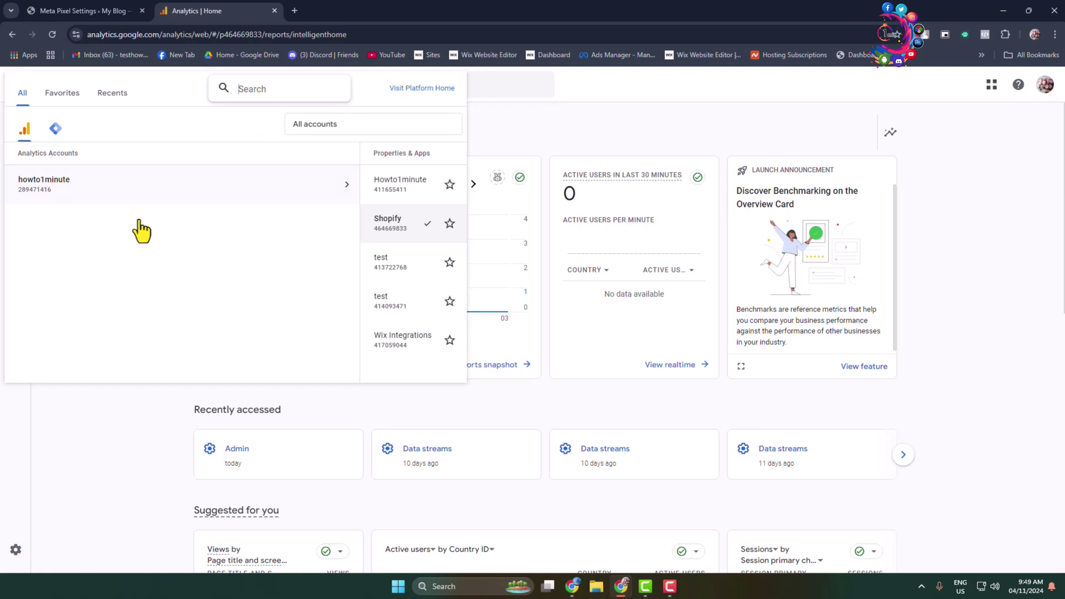
left_click(316, 127)
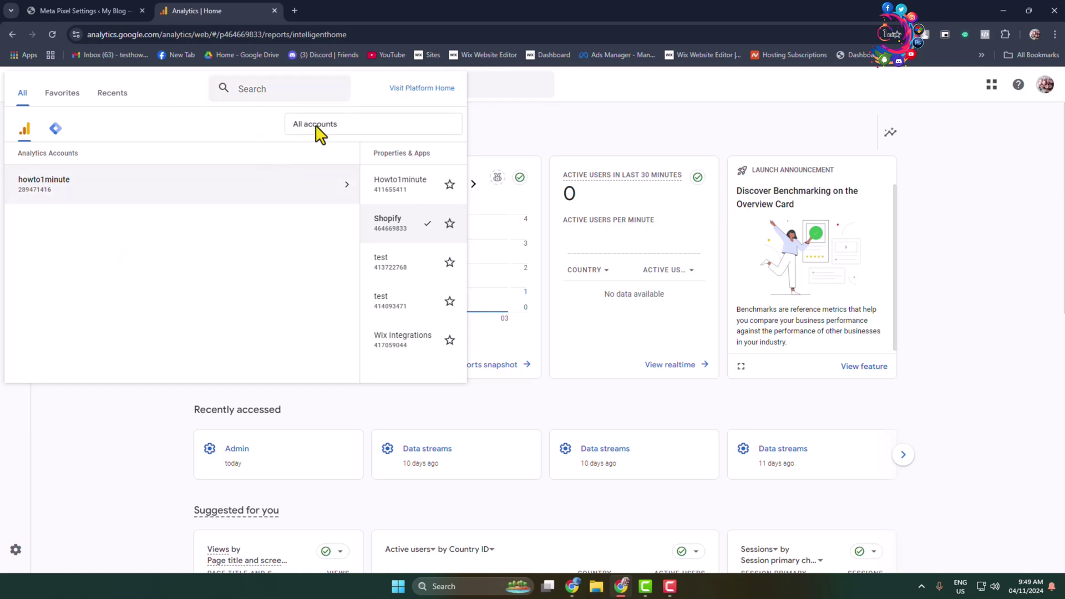
key("Escape")
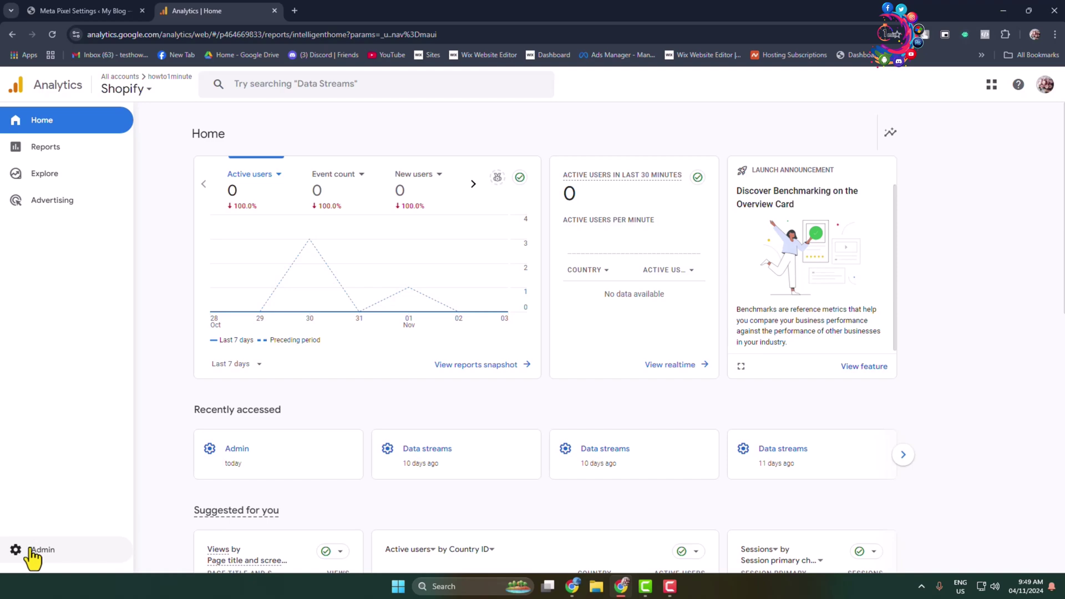
Step: Start a new Analytics account, name it from a saved suggestion, and enable Google products data sharing
left_click(33, 549)
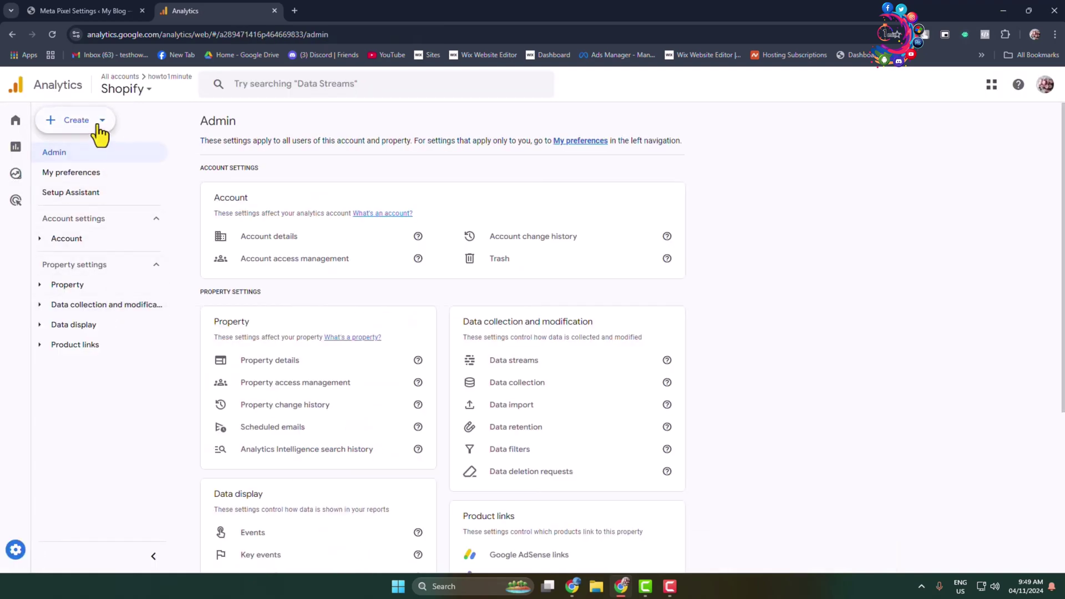
left_click(101, 131)
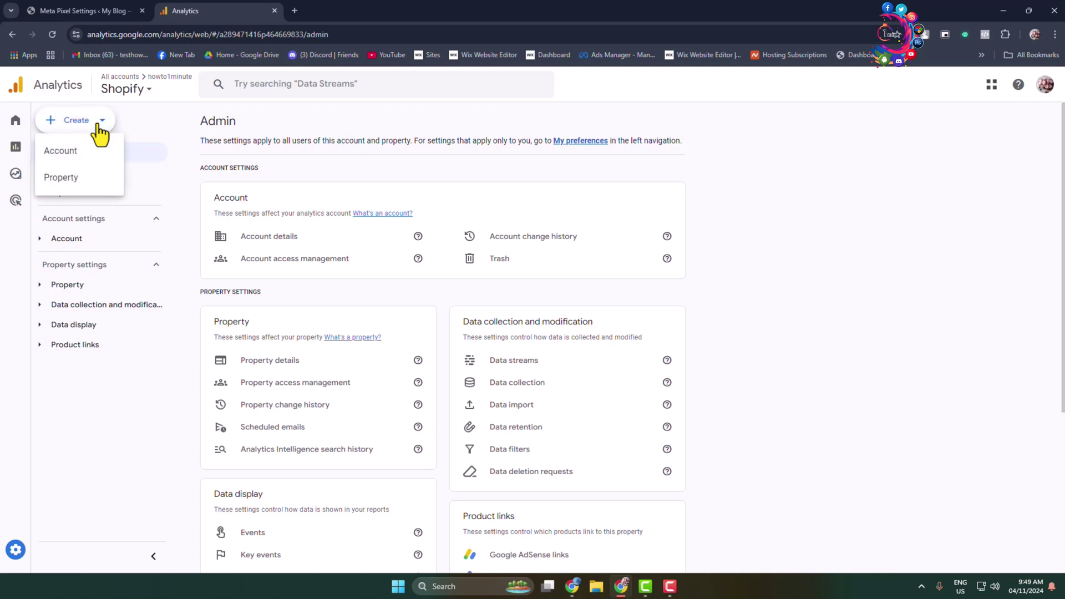
left_click(68, 154)
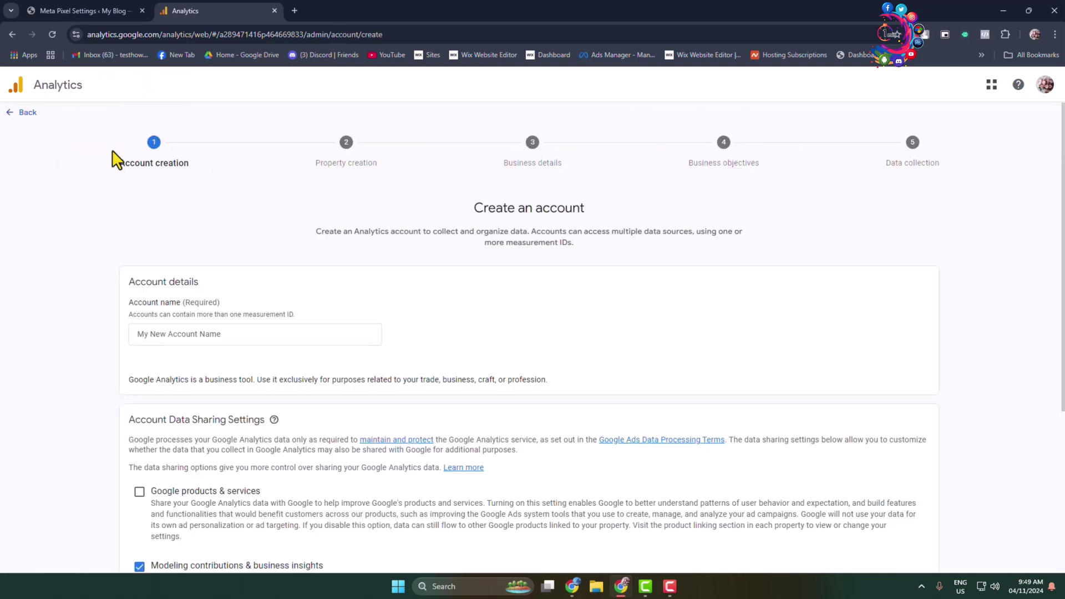
left_click(202, 335)
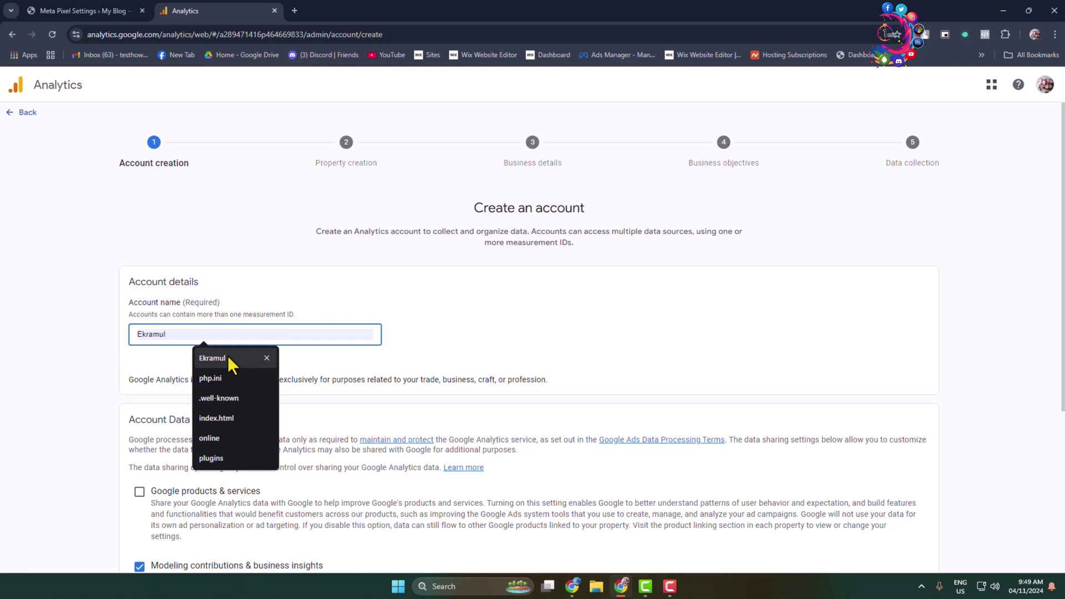
left_click(228, 358)
scroll(476, 352, "down", 4)
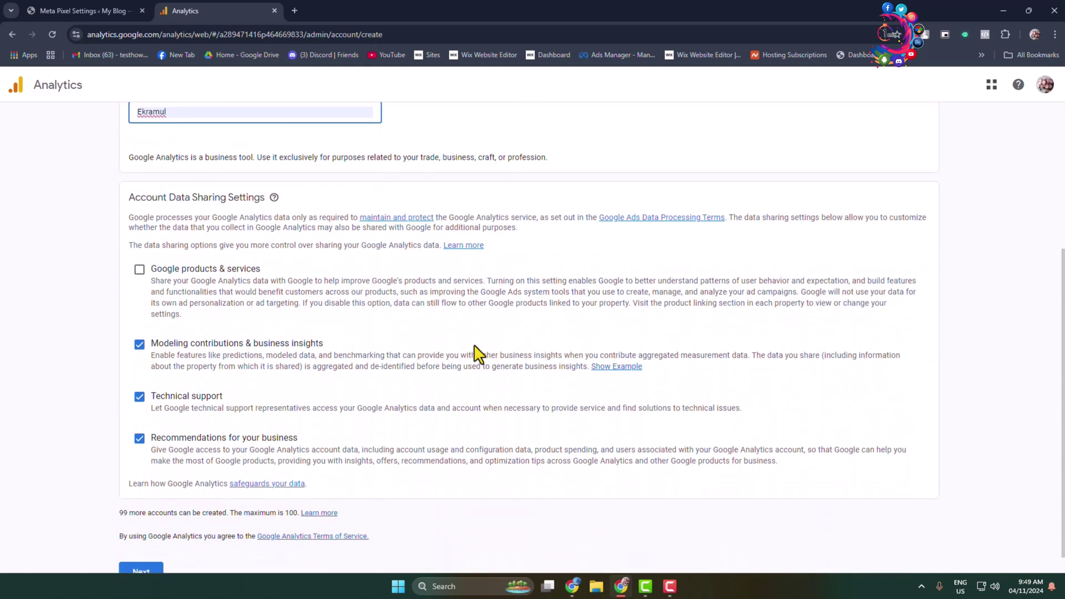
left_click(139, 270)
scroll(211, 265, "down", 1)
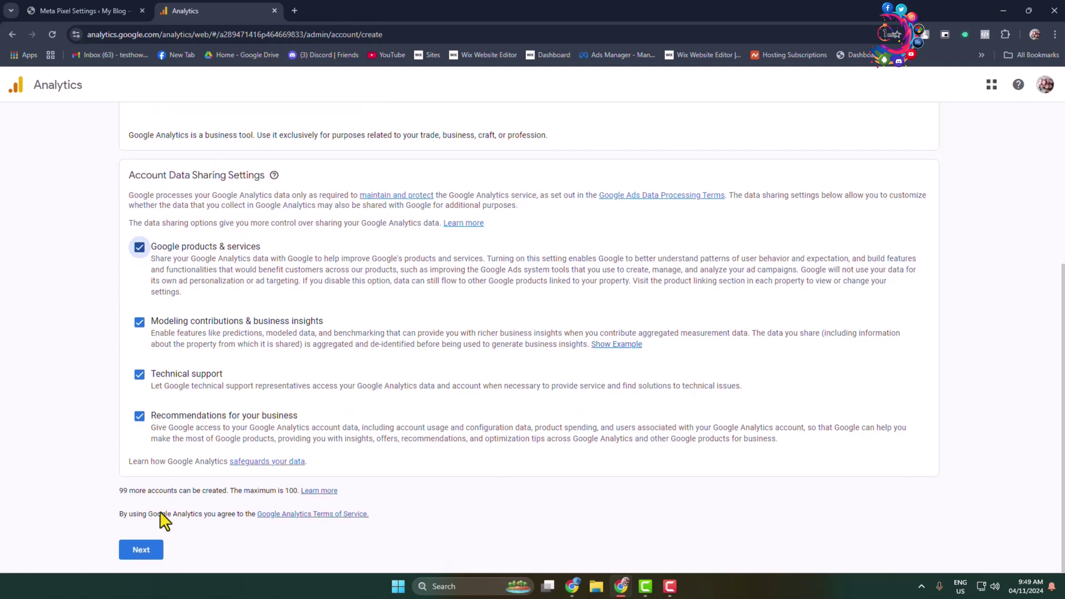
left_click(146, 555)
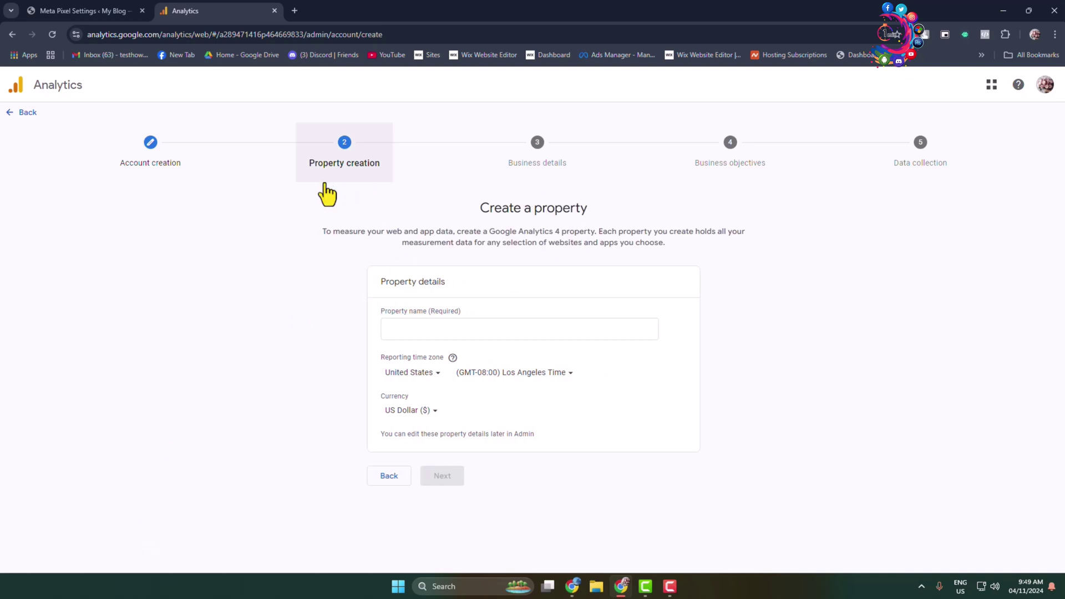
Step: Name the new property tag-manager
left_click(426, 331)
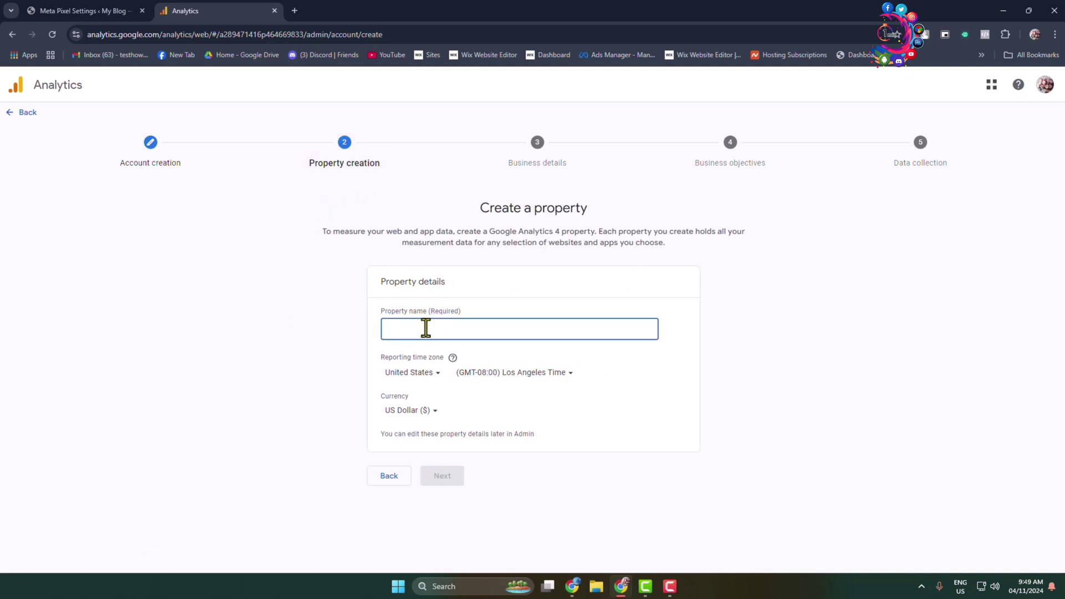
type("tag-manager")
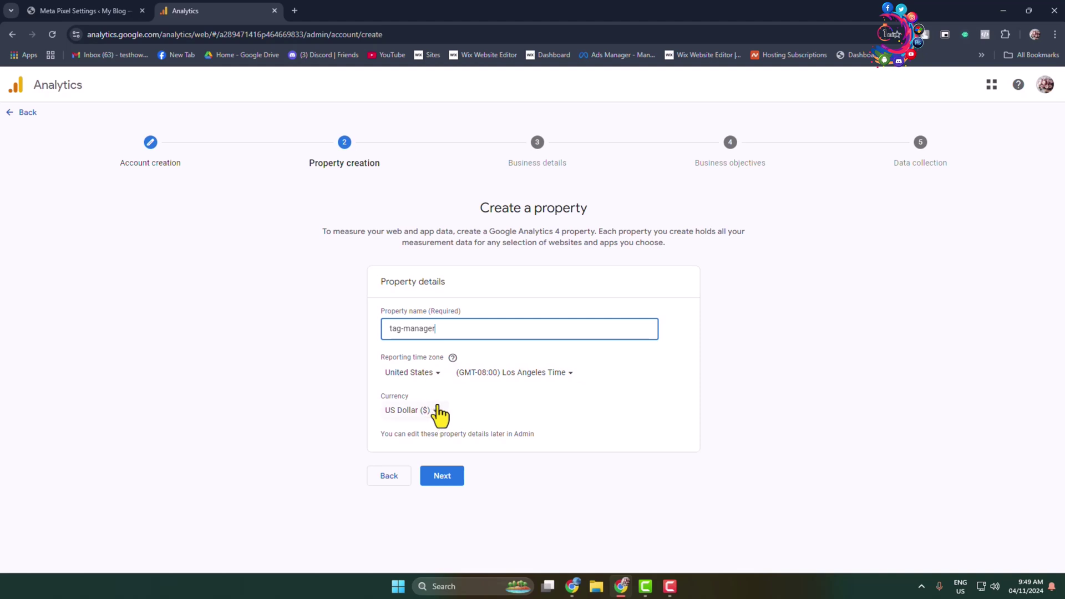
left_click(444, 476)
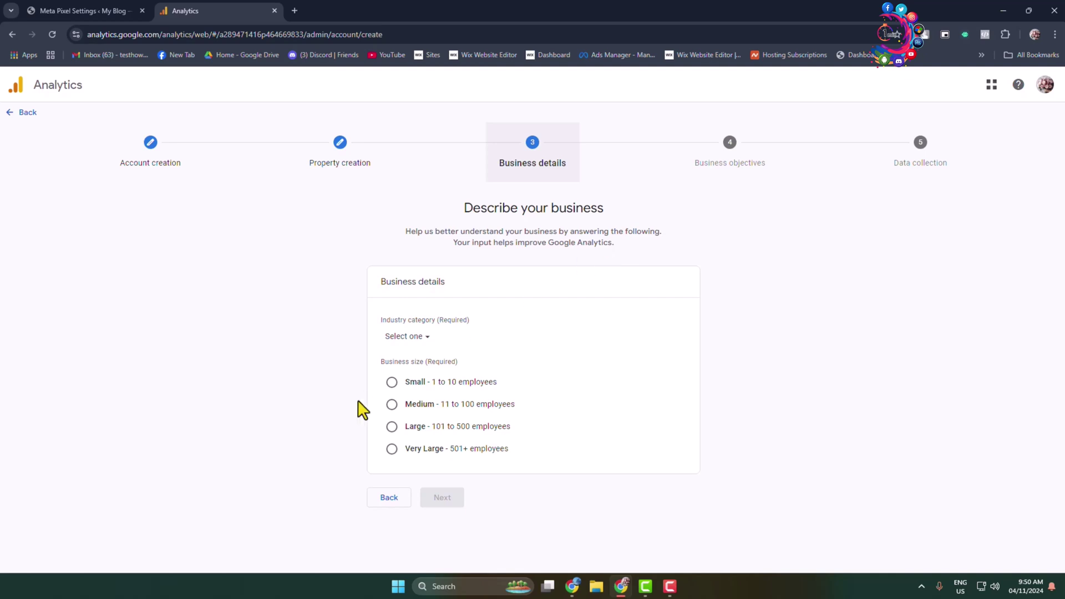
Step: Set the industry to Arts & Entertainment and the business size to Small
left_click(425, 338)
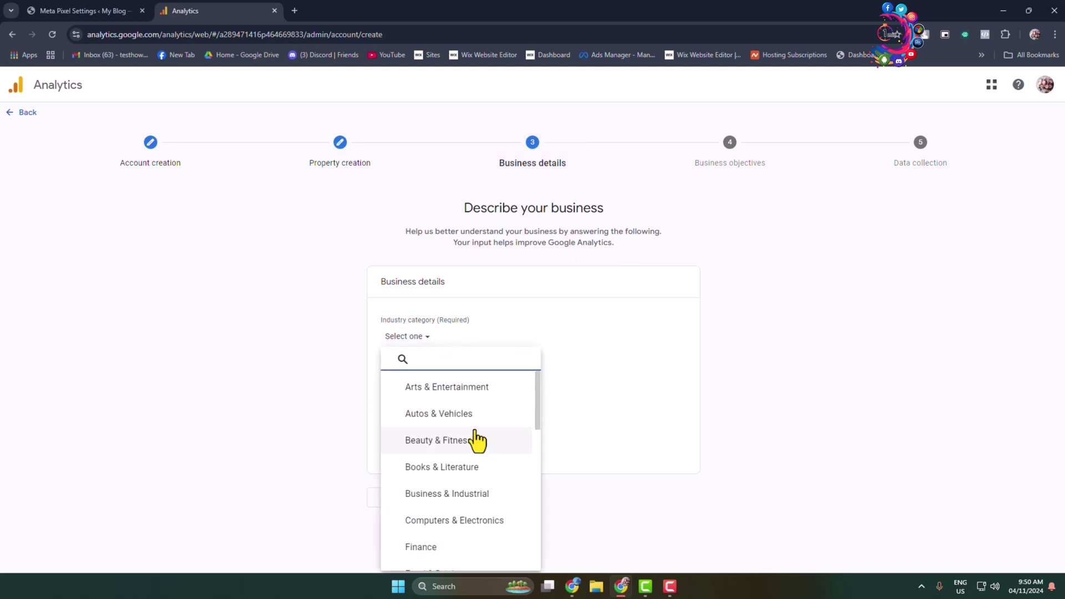
left_click(447, 390)
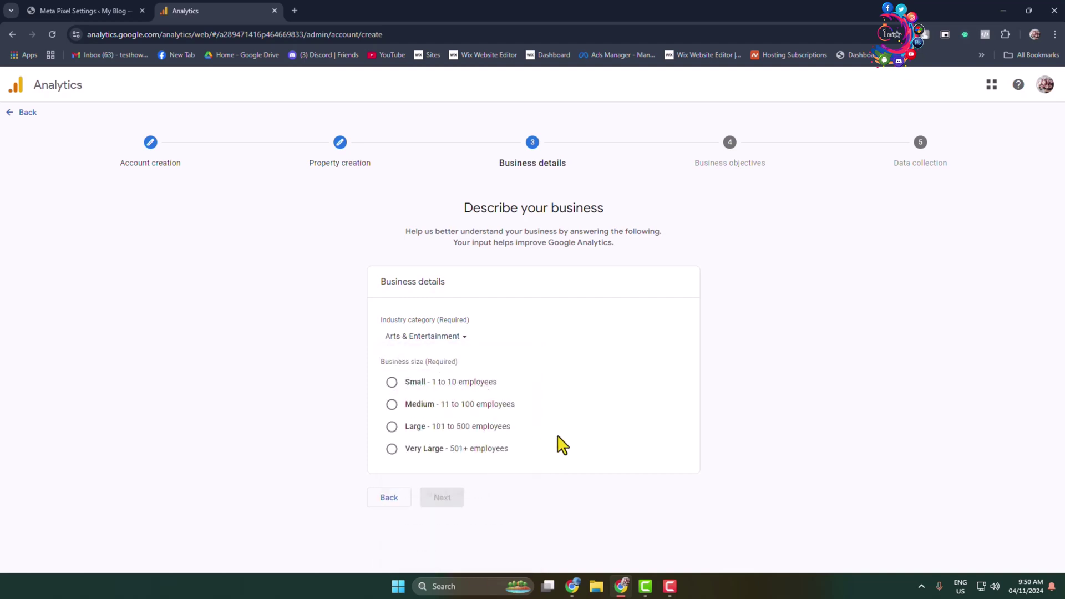
left_click(391, 383)
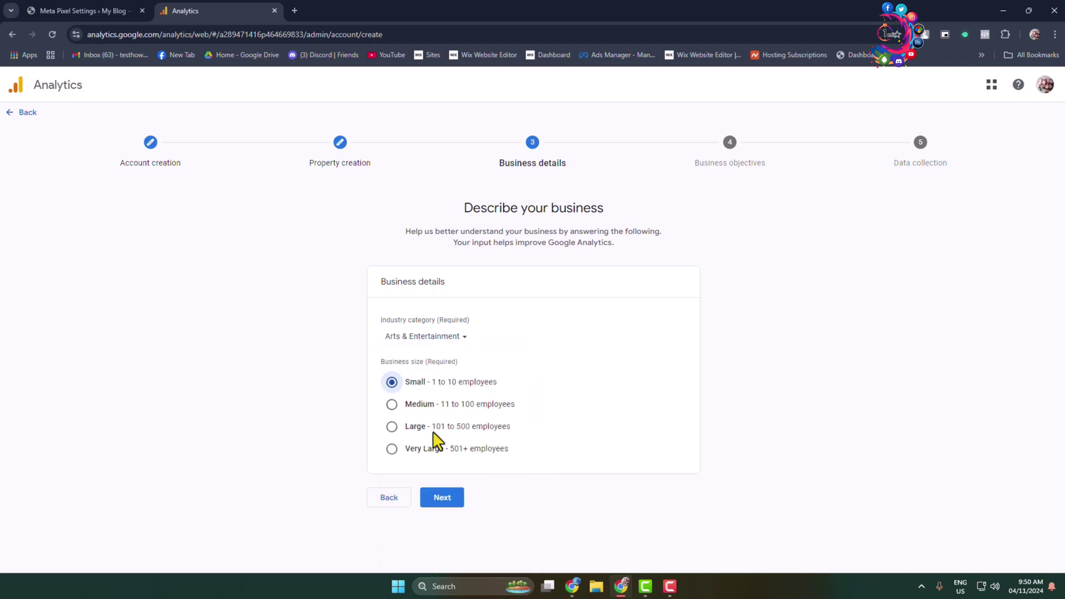
left_click(442, 498)
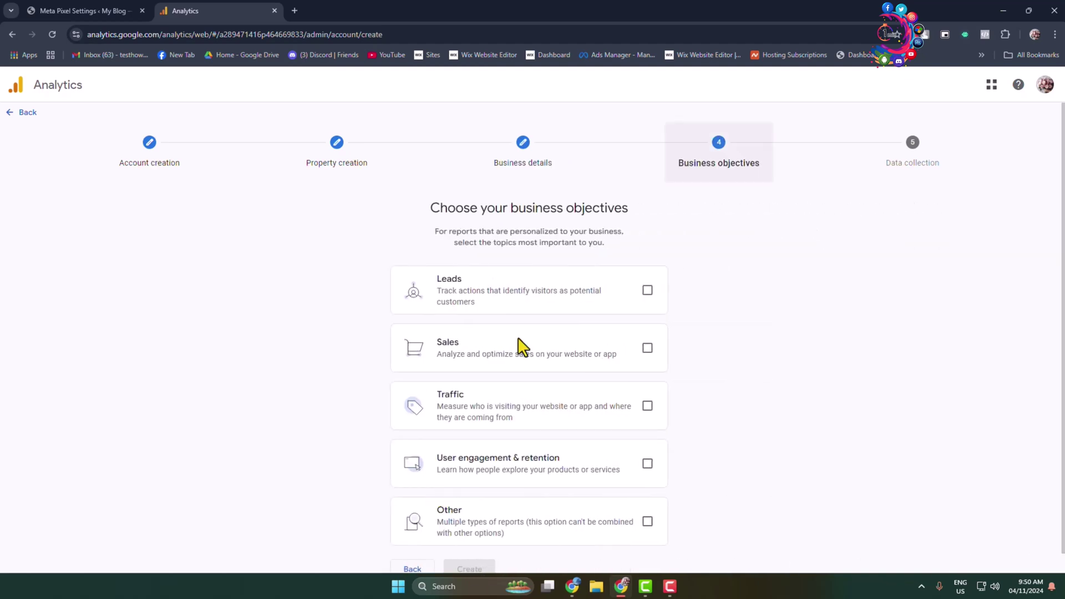
Step: Choose the Sales, Traffic and engagement business objectives and create the account and property
left_click(648, 292)
left_click(647, 361)
left_click(648, 406)
scroll(649, 478, "down", 1)
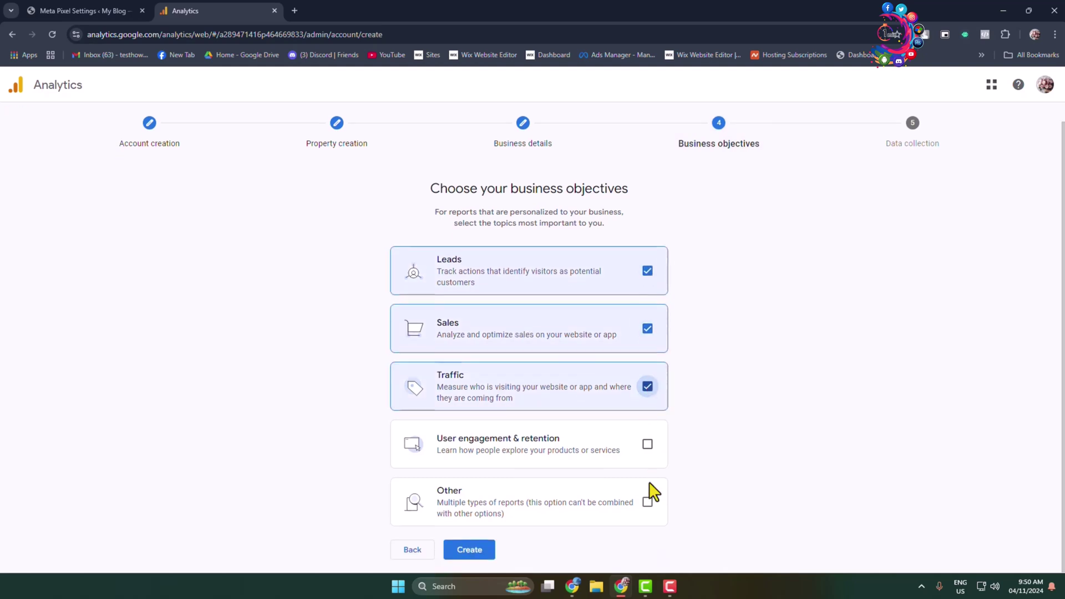
left_click(647, 502)
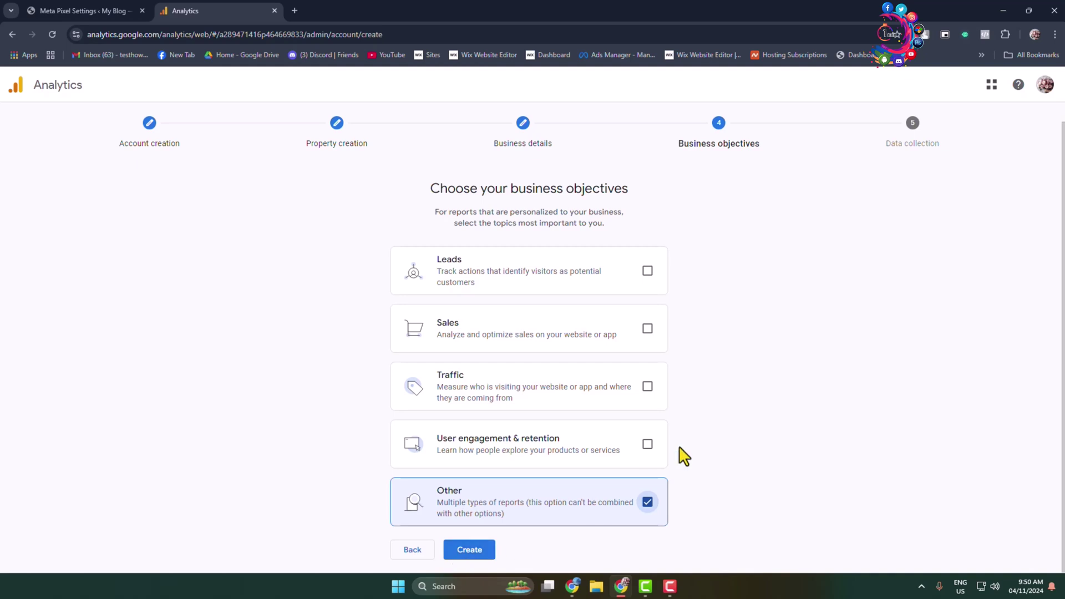
left_click(648, 444)
left_click(648, 387)
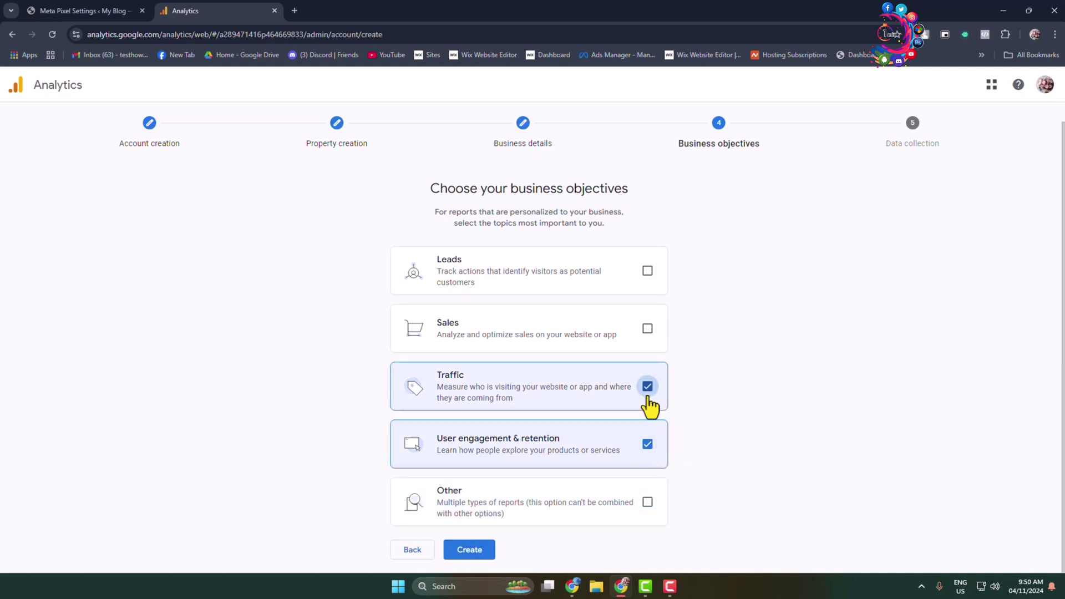
left_click(647, 329)
left_click(486, 557)
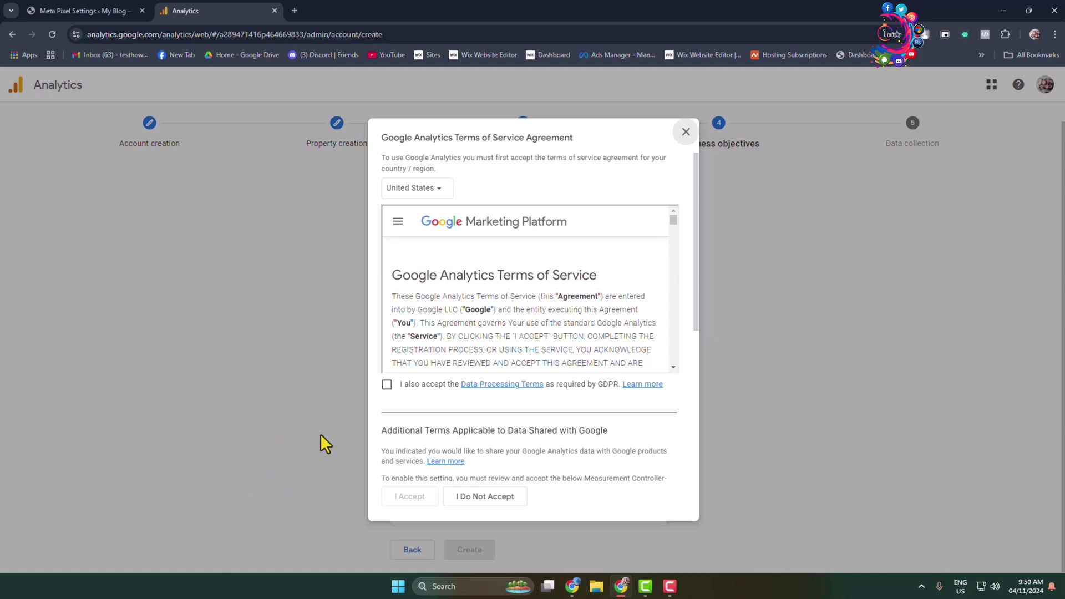
Step: Accept the GDPR and Measurement Controller data protection terms of service
left_click(387, 384)
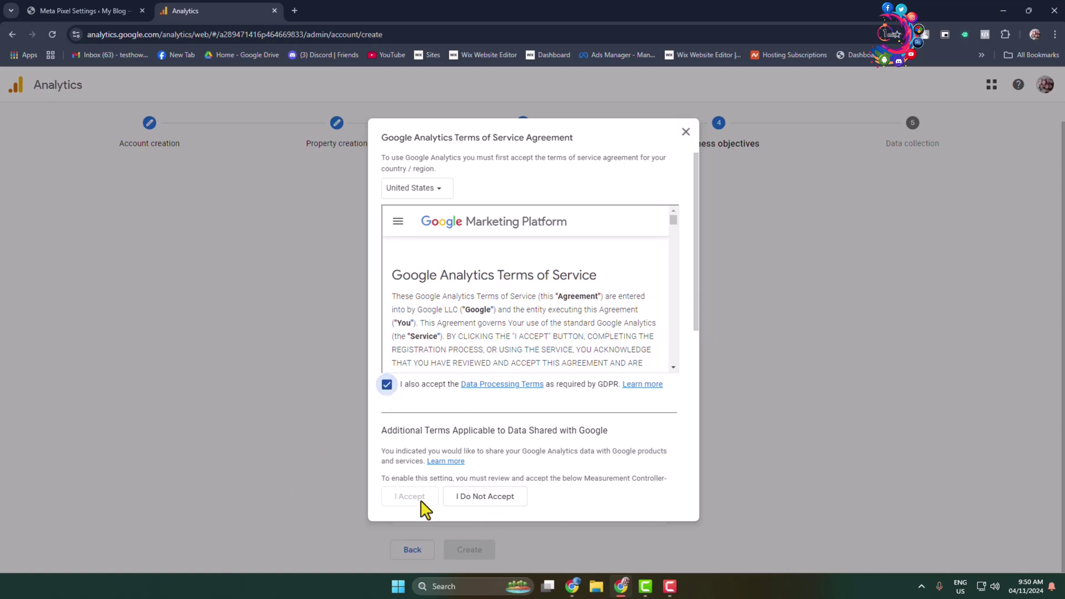
scroll(493, 421, "down", 5)
left_click(387, 460)
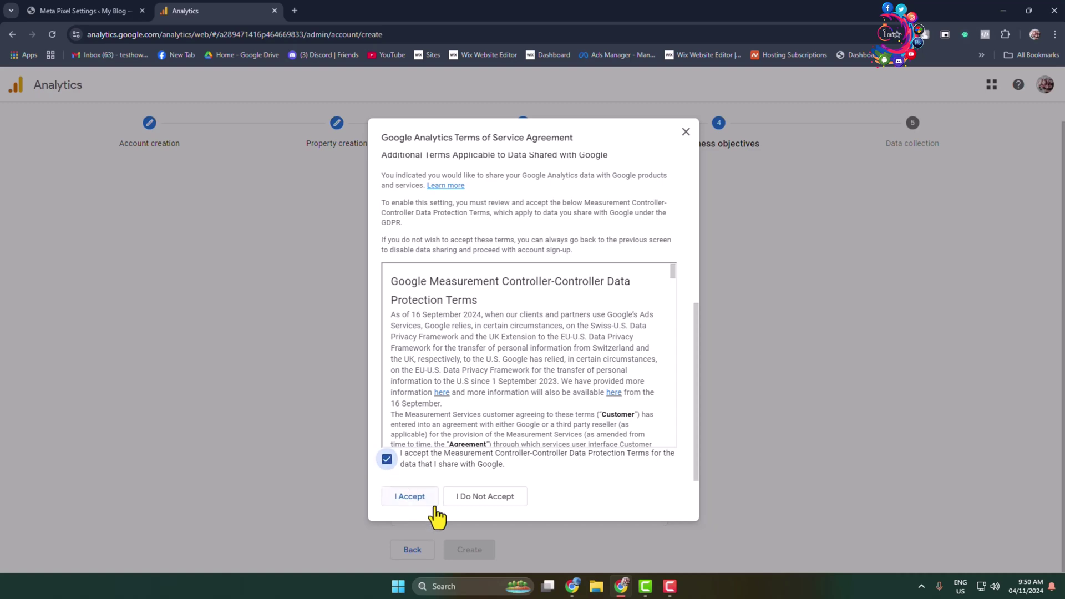
left_click(414, 499)
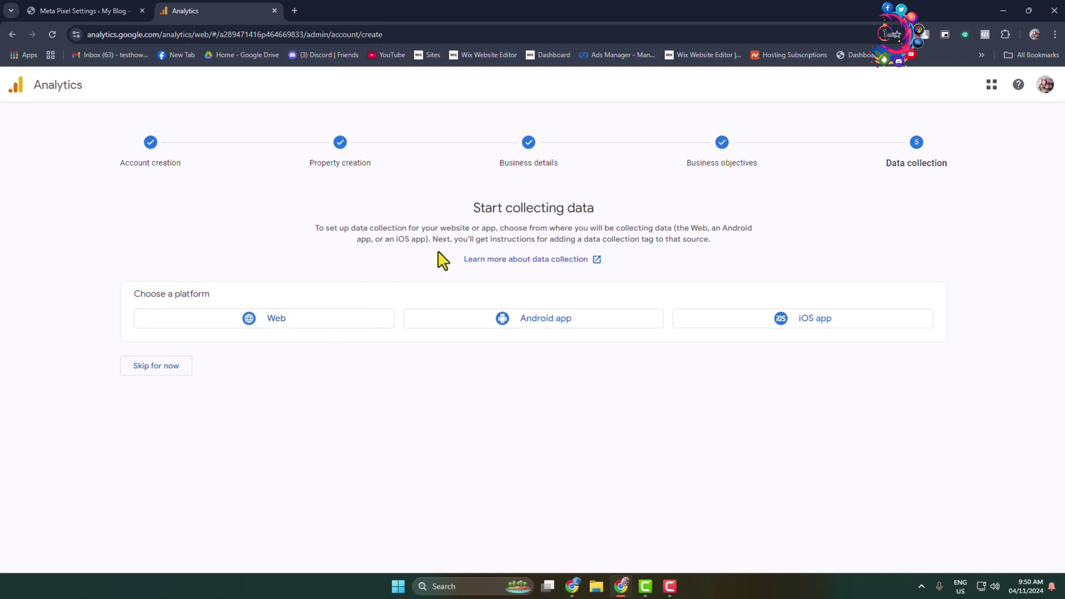
Step: Set up a Web data stream with URL mywebsite.com and stream name test
left_click(269, 325)
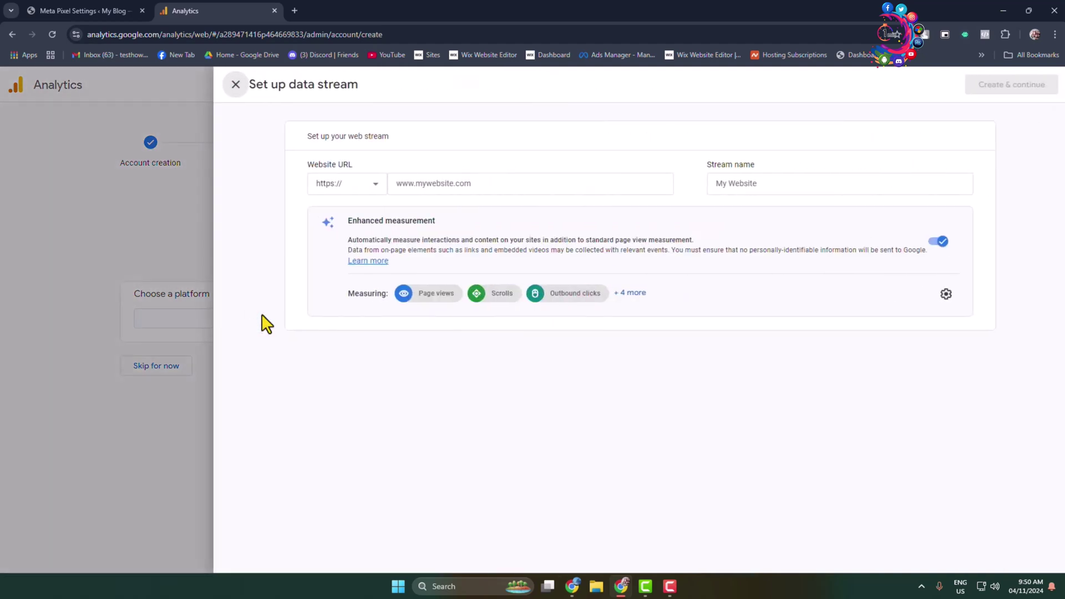
left_click(425, 183)
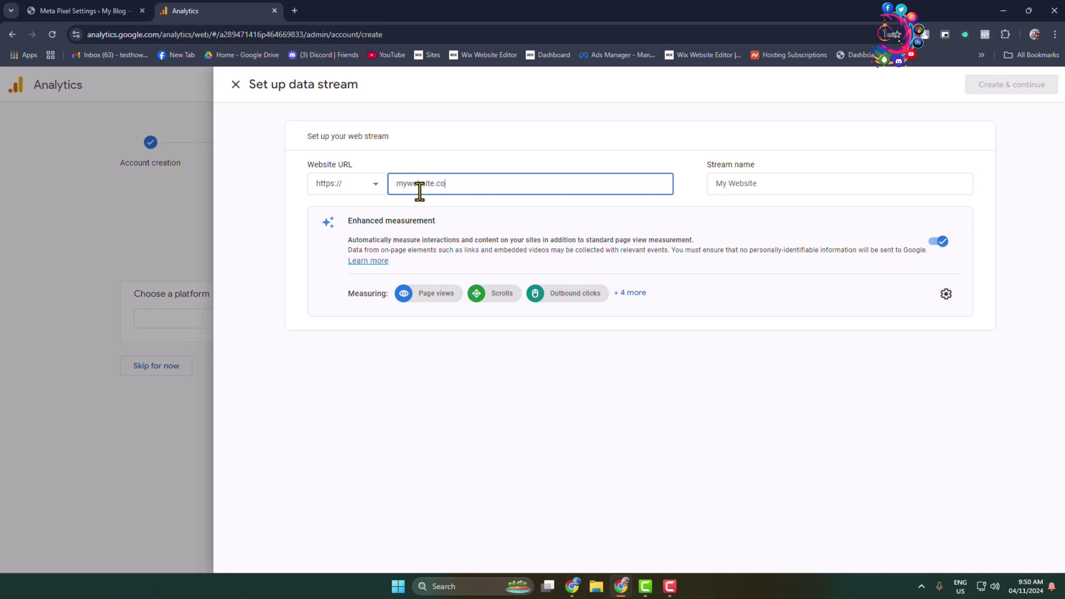
left_click(727, 189)
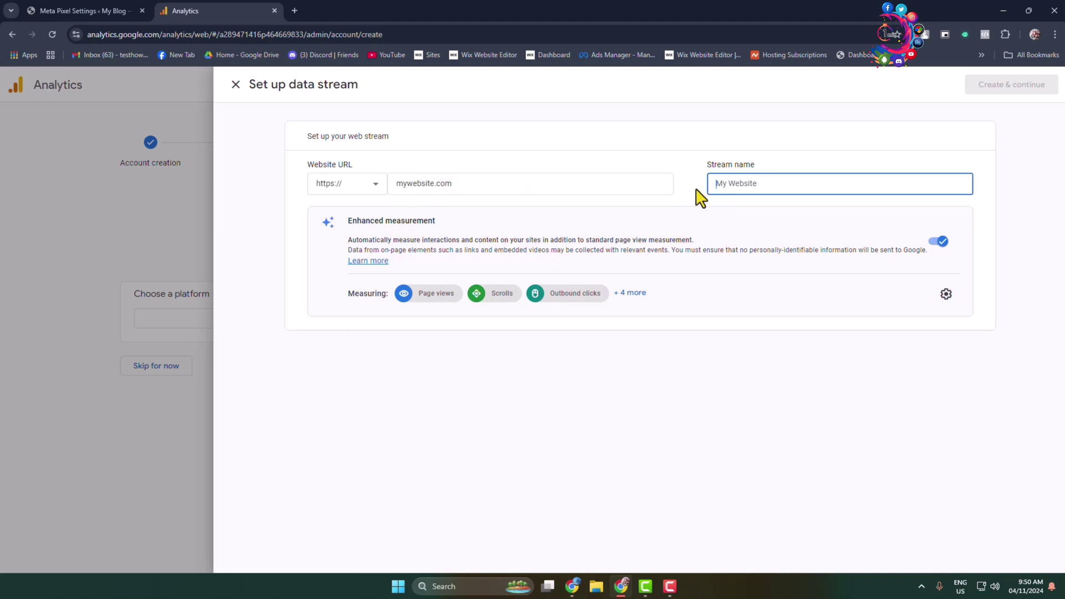
type("test")
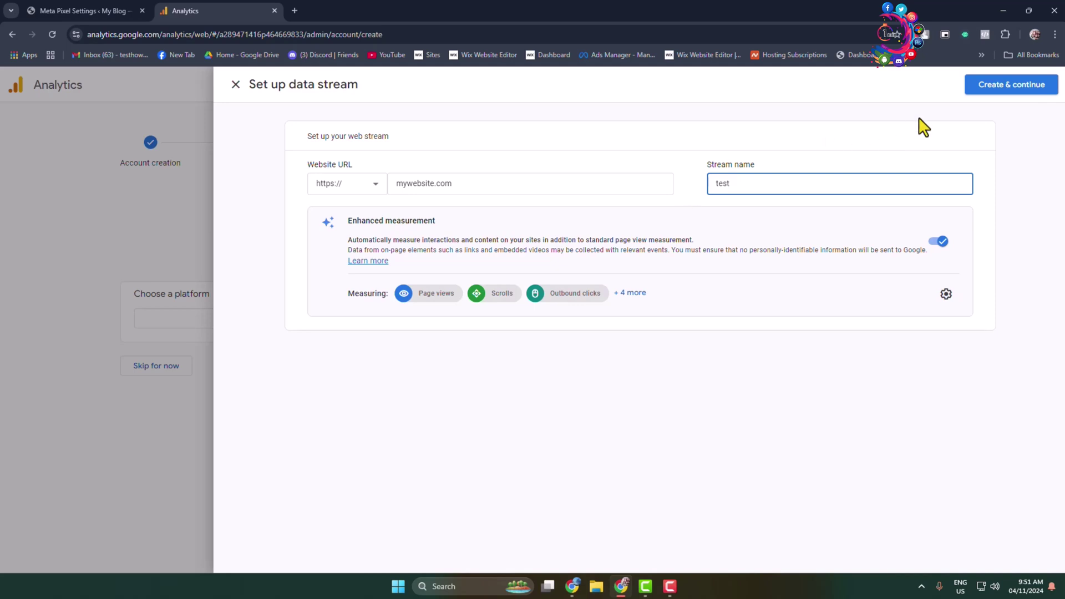
Step: Create the test web stream, copy its Google tag code, and return to WordPress
left_click(1016, 87)
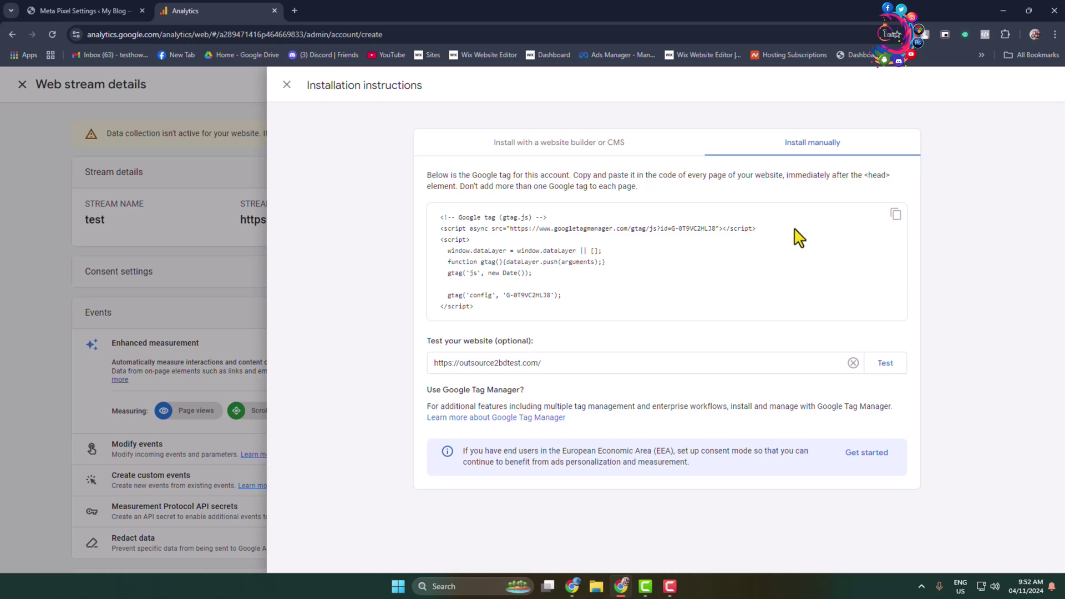
left_click(895, 214)
left_click(201, 190)
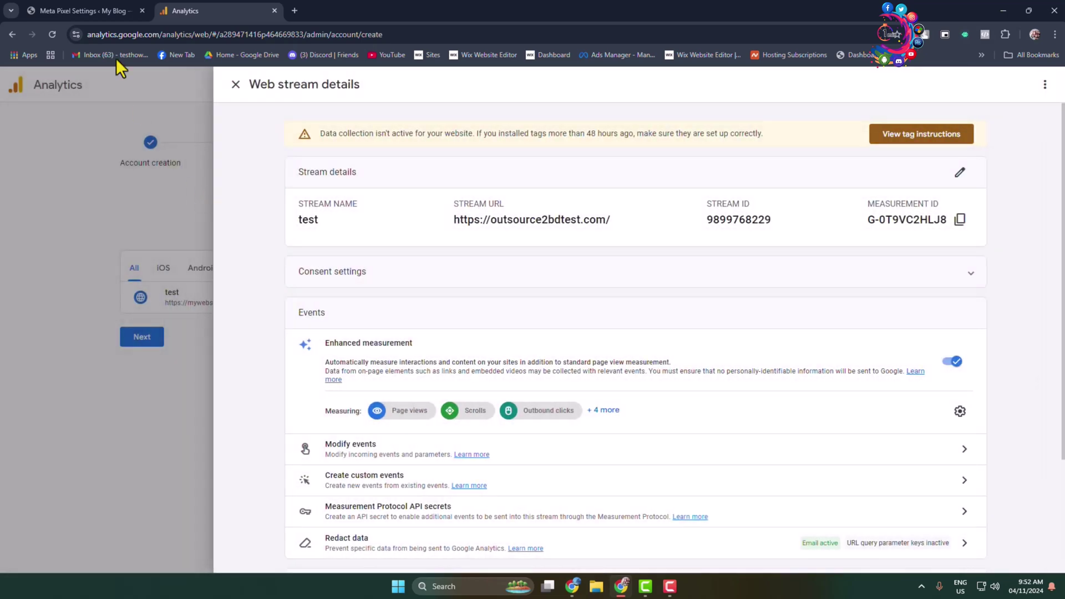
left_click(83, 11)
Step: Replace the WPCode global header code with the Google tag snippet, save, and return to Analytics
scroll(12, 409, "down", 10)
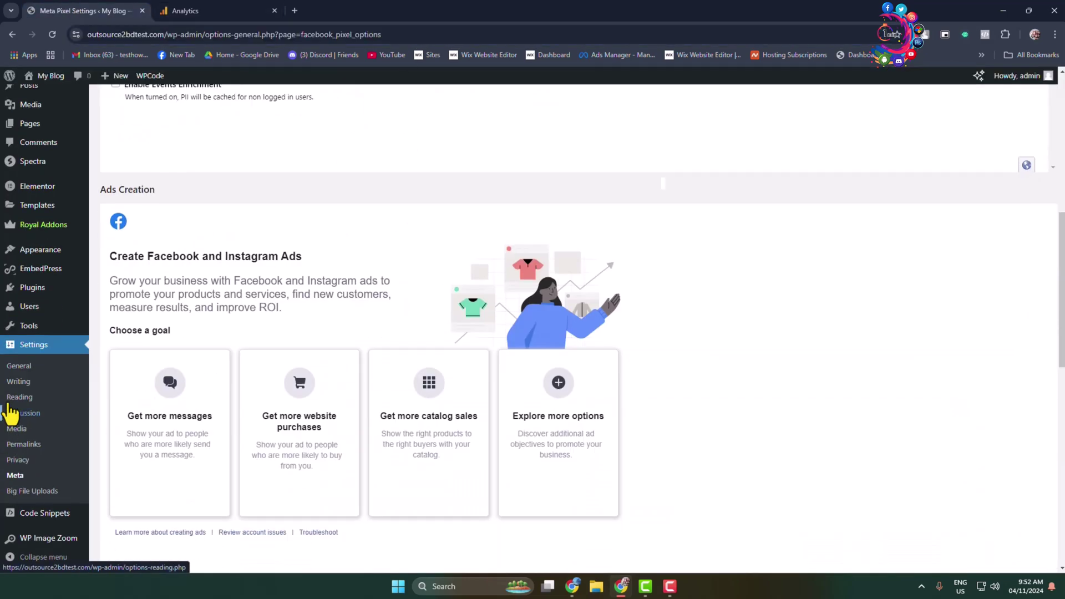
mouse_move(40, 521)
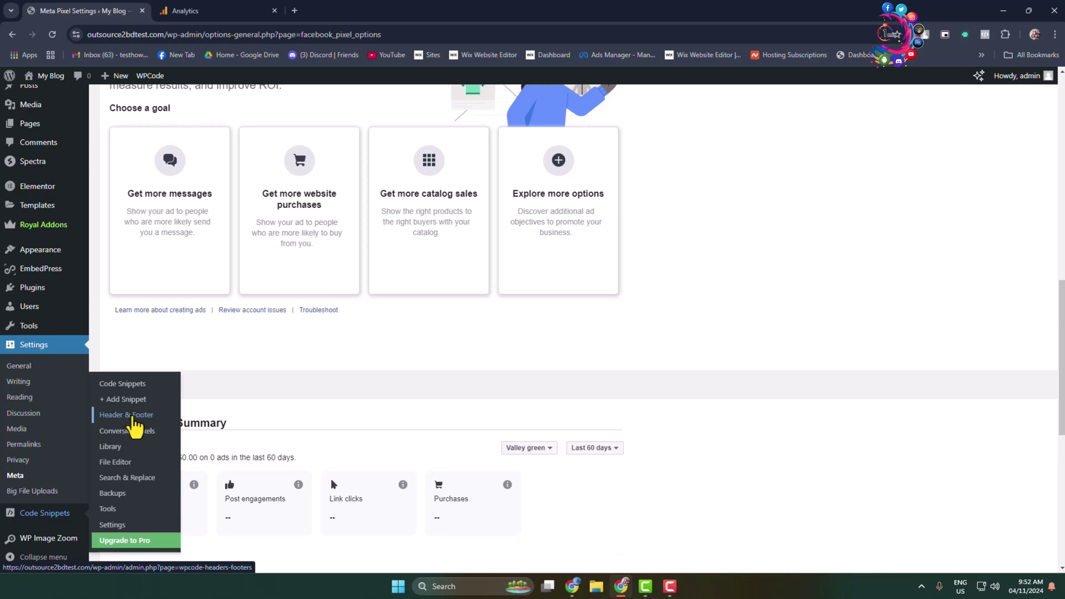
left_click(135, 416)
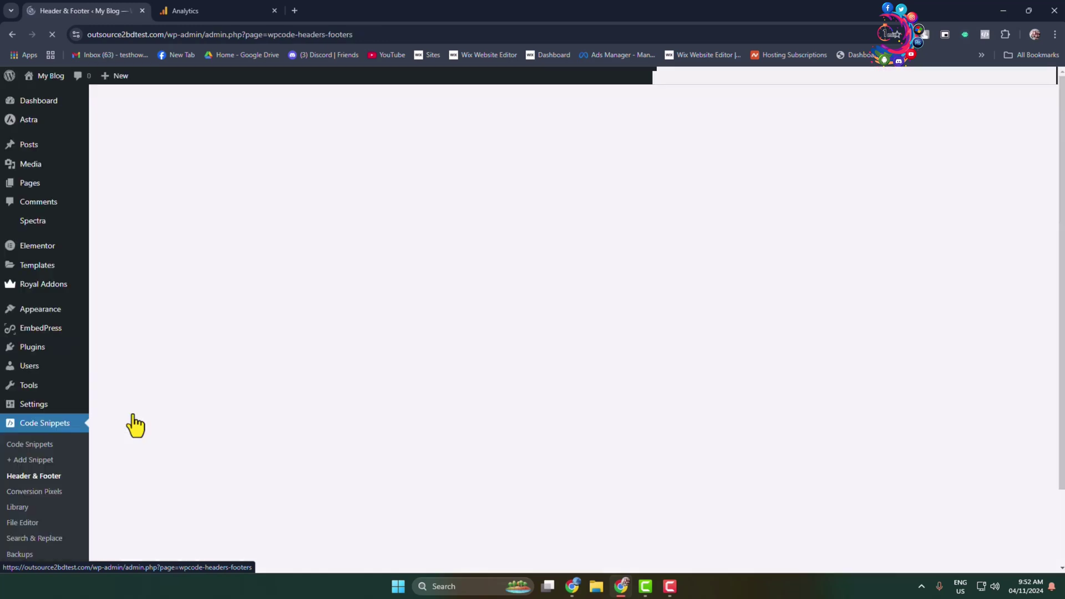
left_click(297, 421)
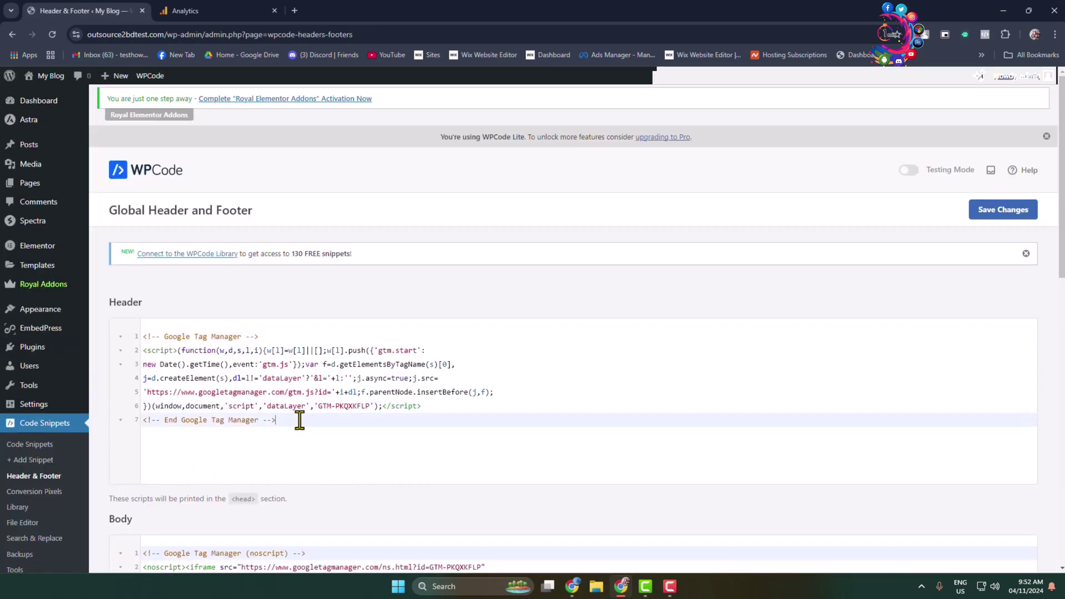
key("ctrl+a")
key("ctrl+v")
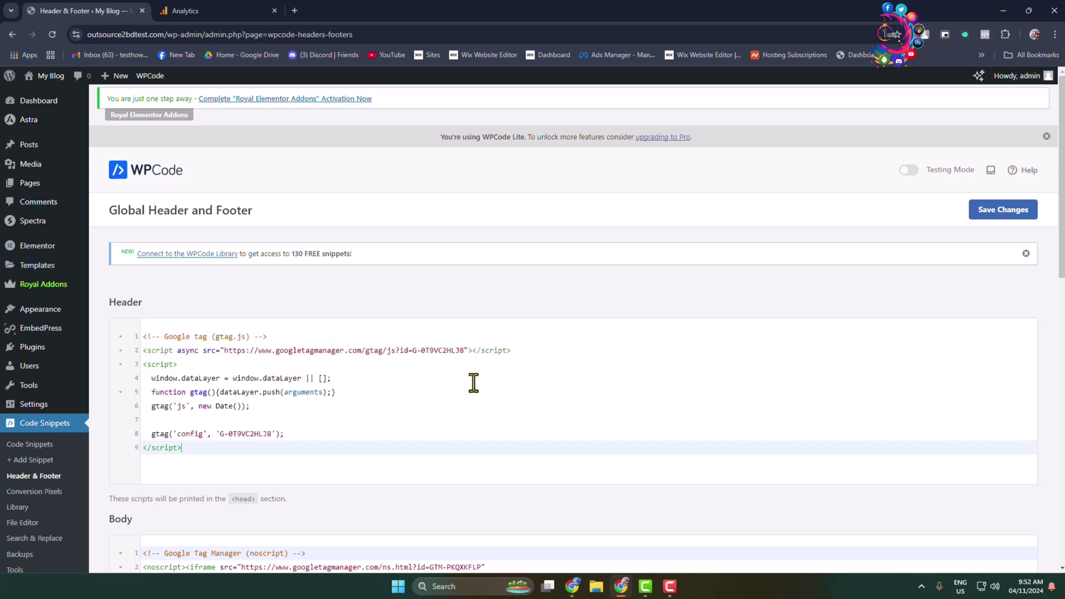
left_click(1013, 215)
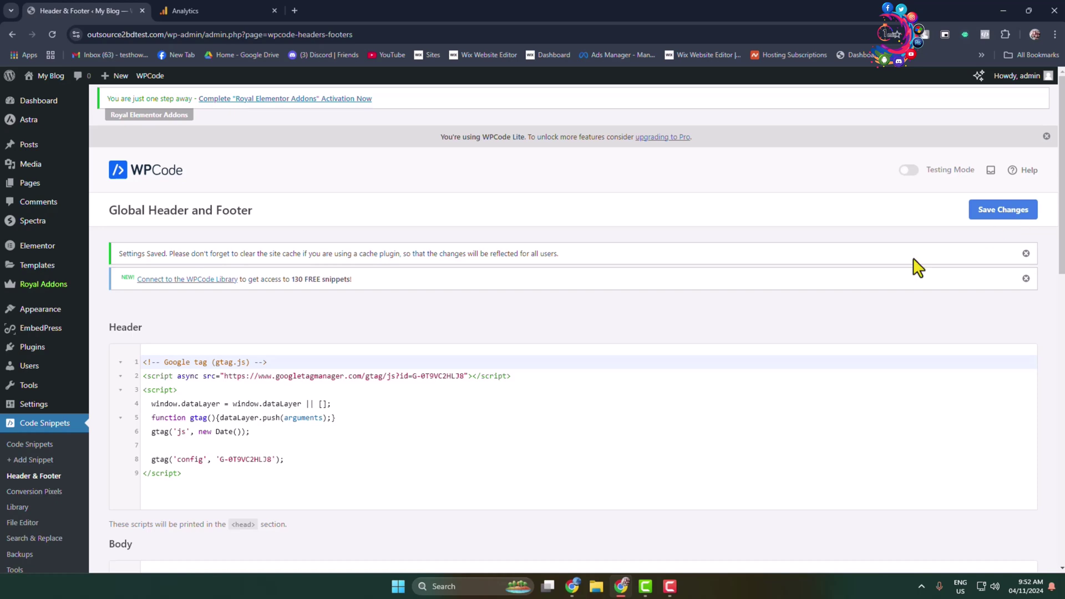
mouse_move(66, 190)
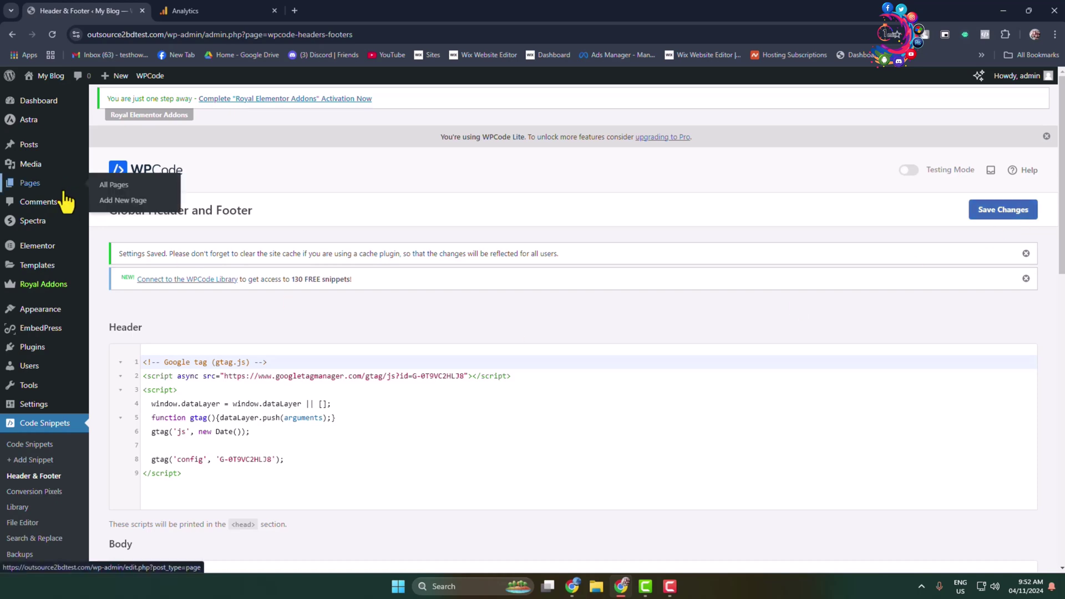
left_click(195, 10)
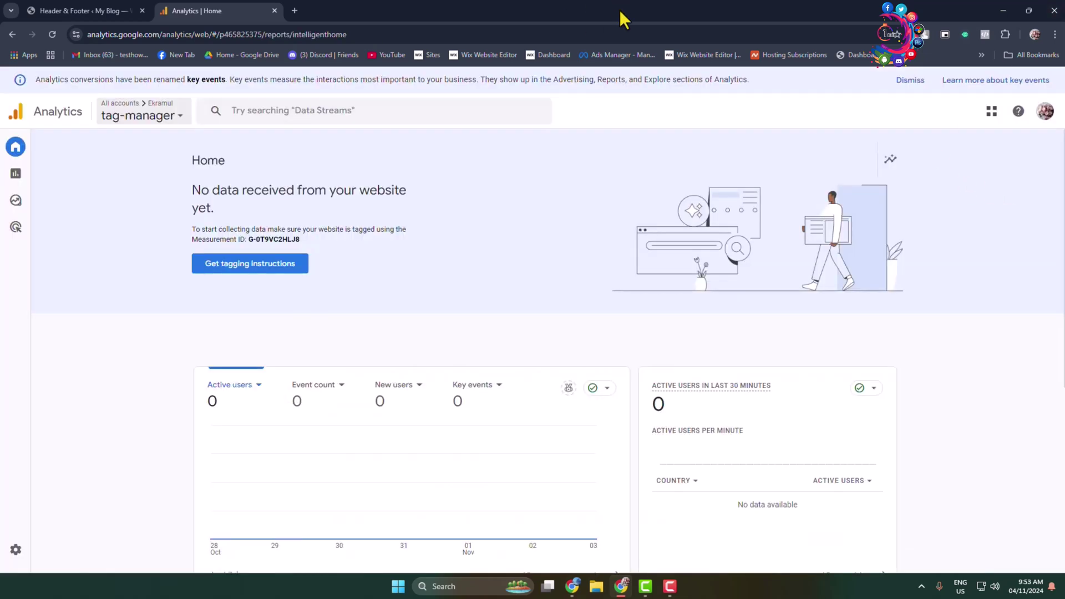
Step: Switch to the tag-manager property's home in the account picker
left_click(181, 117)
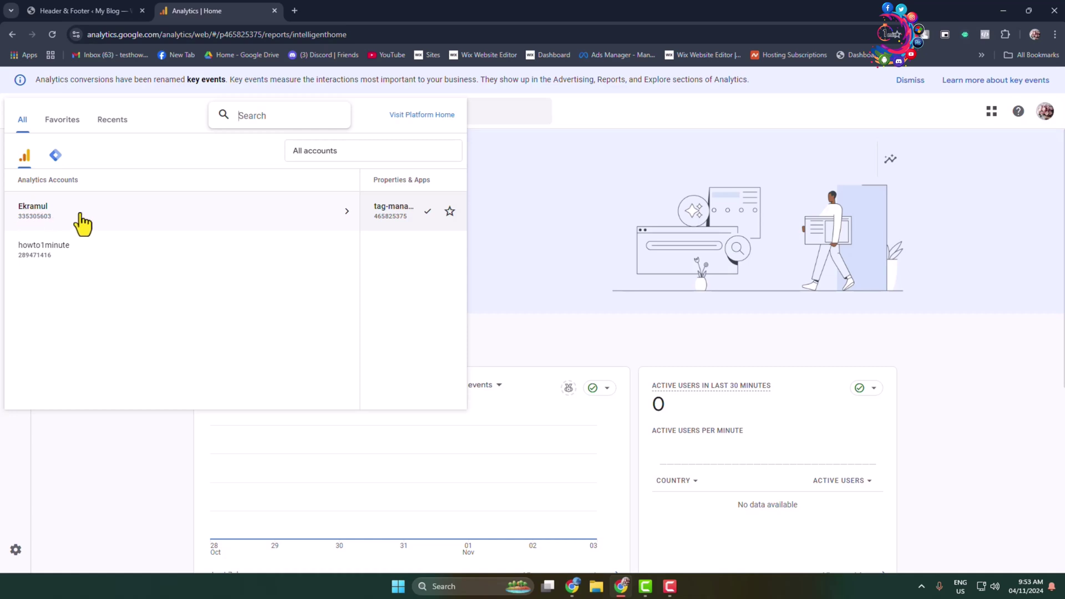
mouse_move(344, 219)
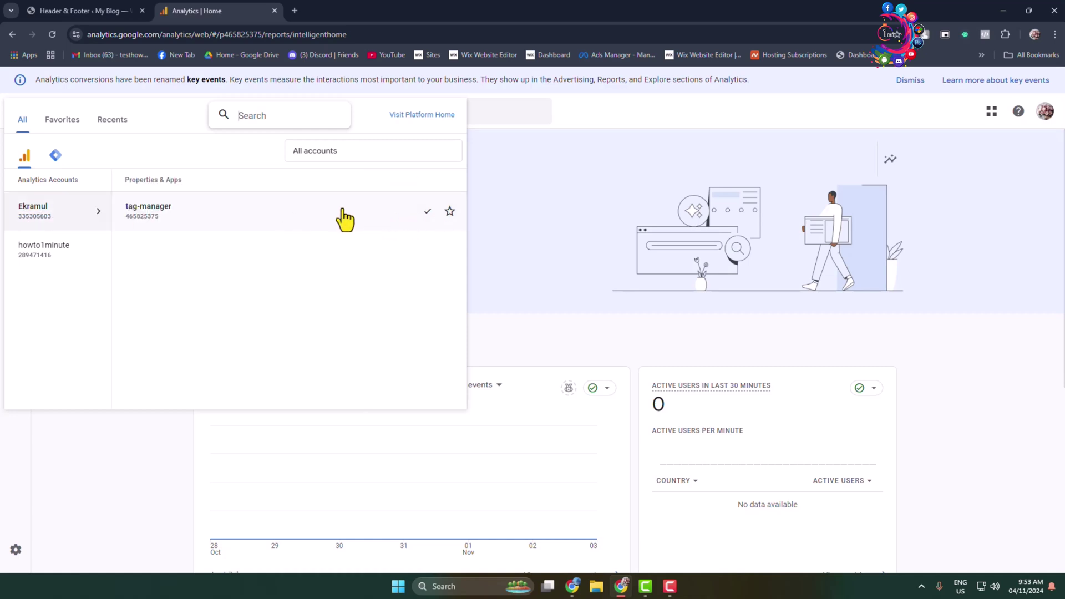
left_click(166, 217)
left_click(175, 129)
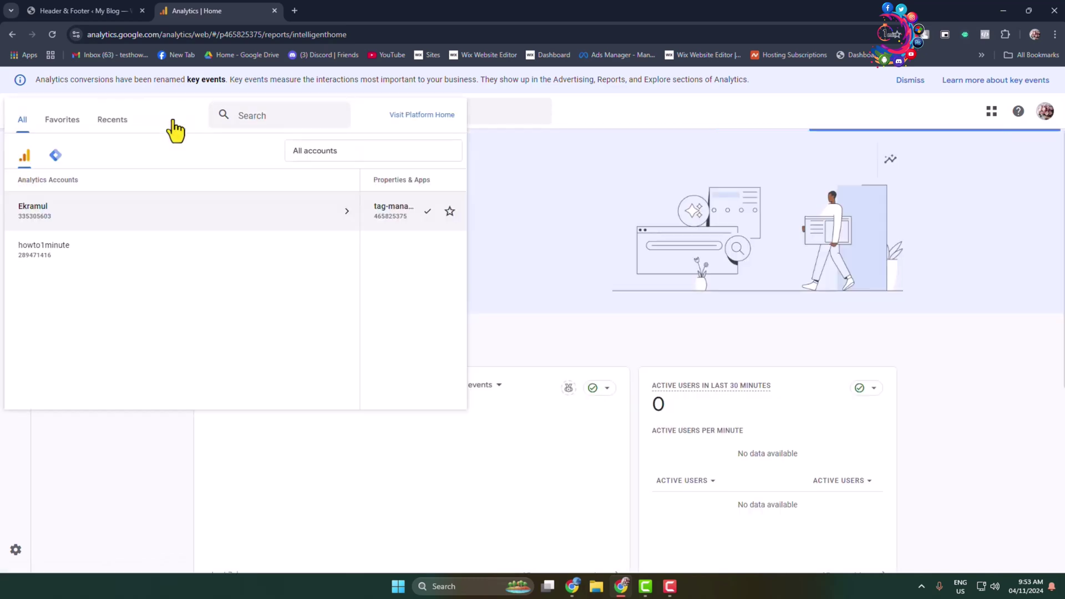
left_click(91, 428)
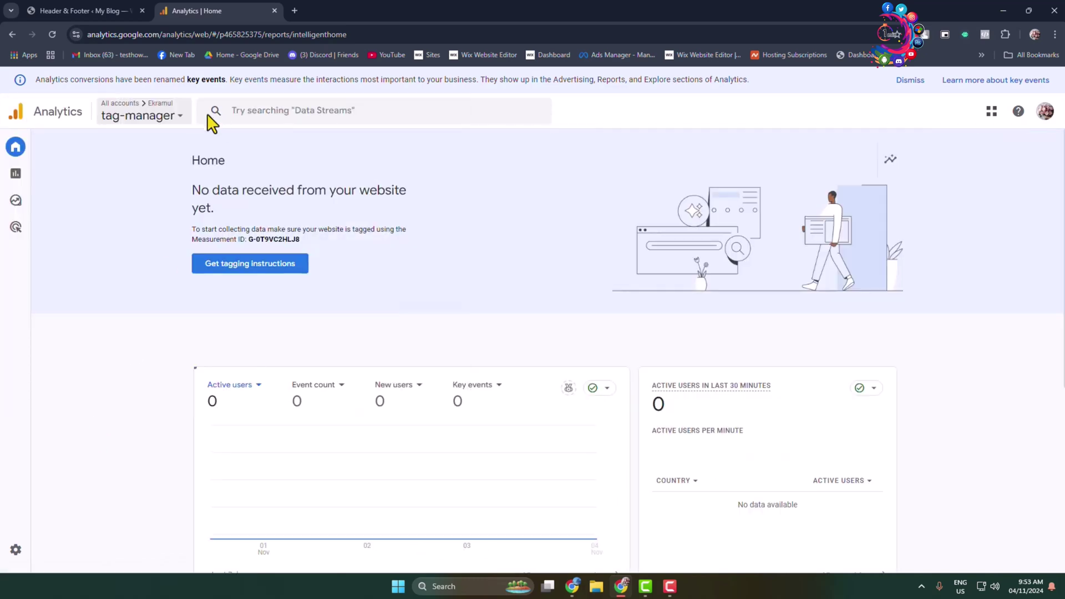
Step: Open the Tag Manager accounts page from the picker's Tag Manager list
left_click(179, 127)
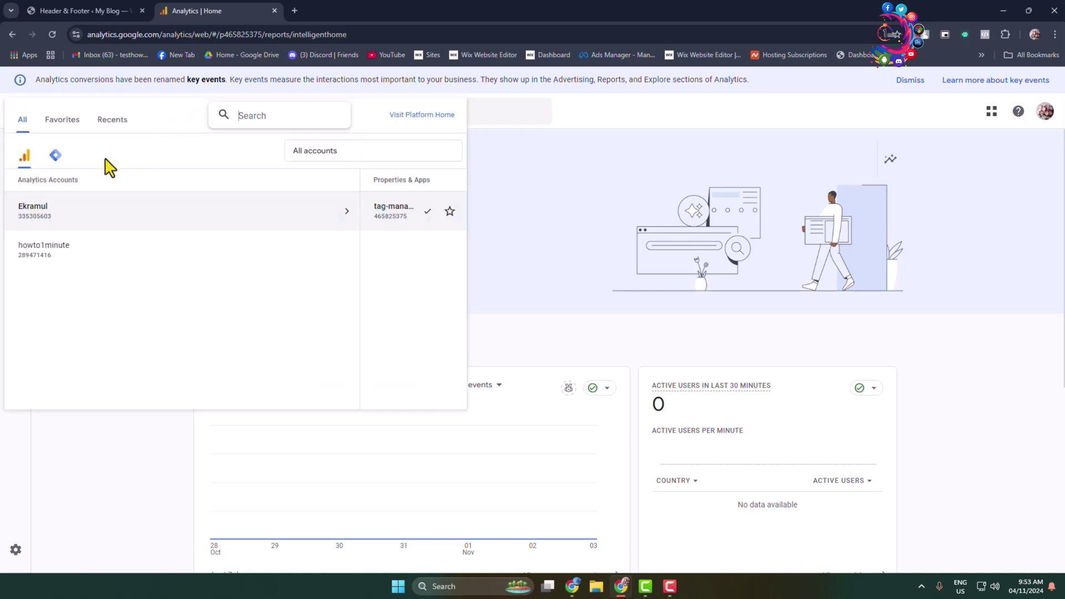
left_click(54, 161)
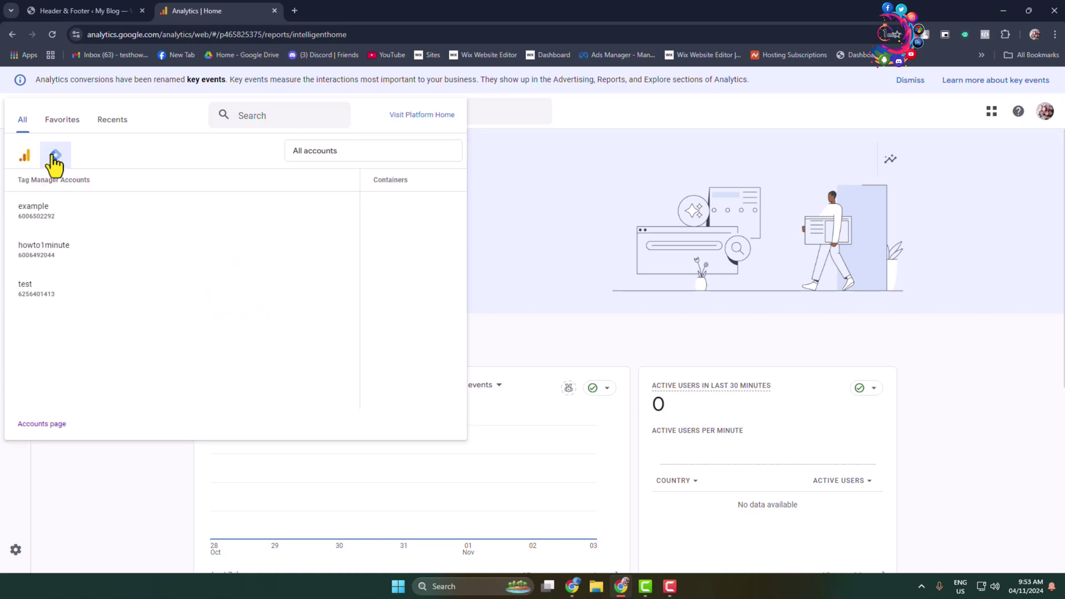
left_click(40, 425)
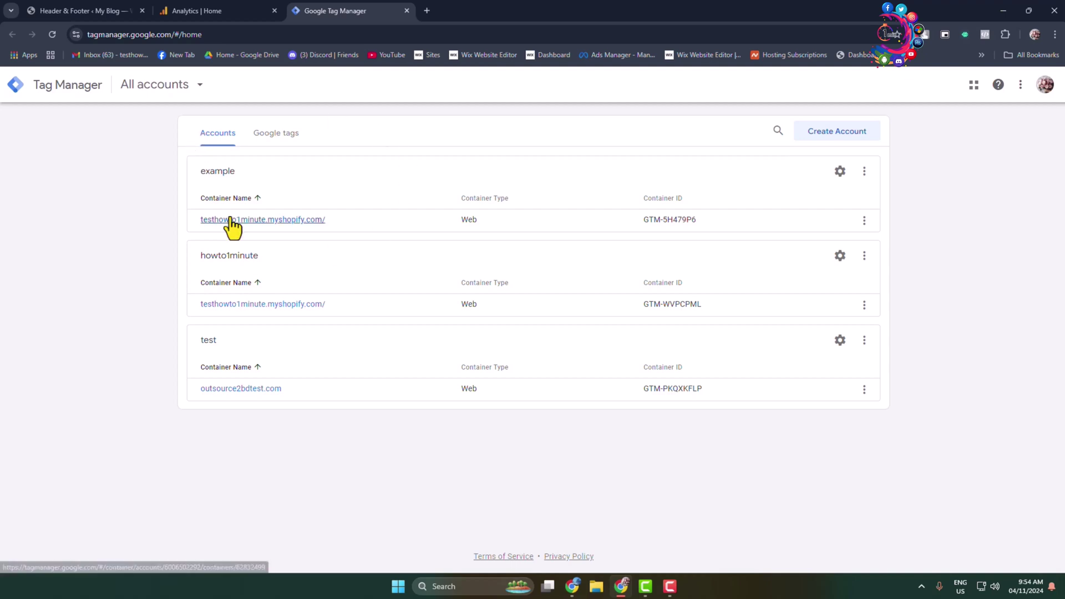
Step: Create Tag Manager account test in United States with Web container outsource2bdtest.com
left_click(825, 133)
left_click(267, 238)
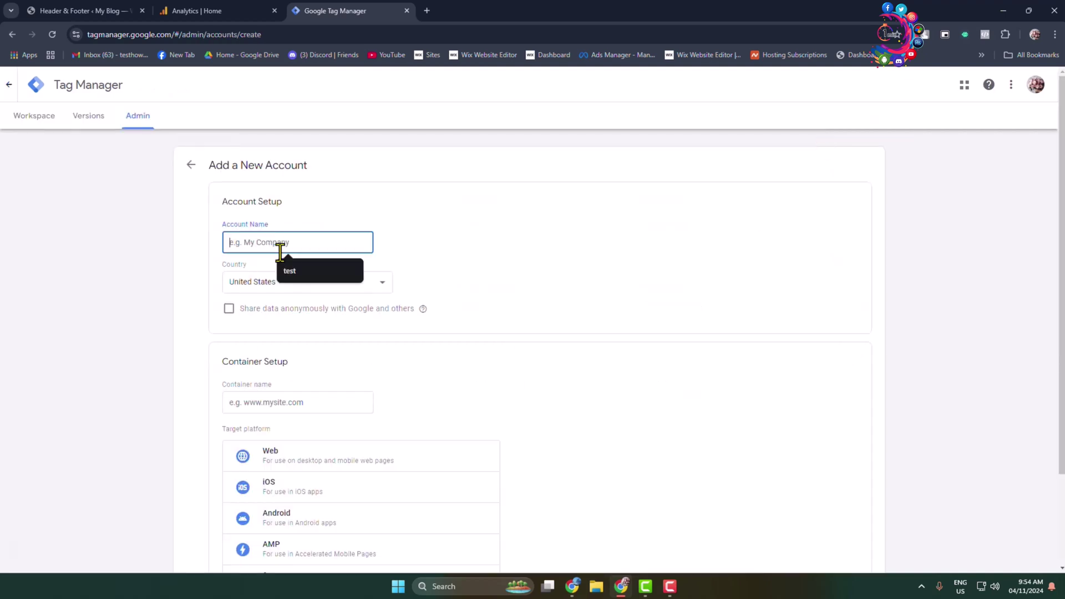
left_click(290, 270)
left_click(300, 285)
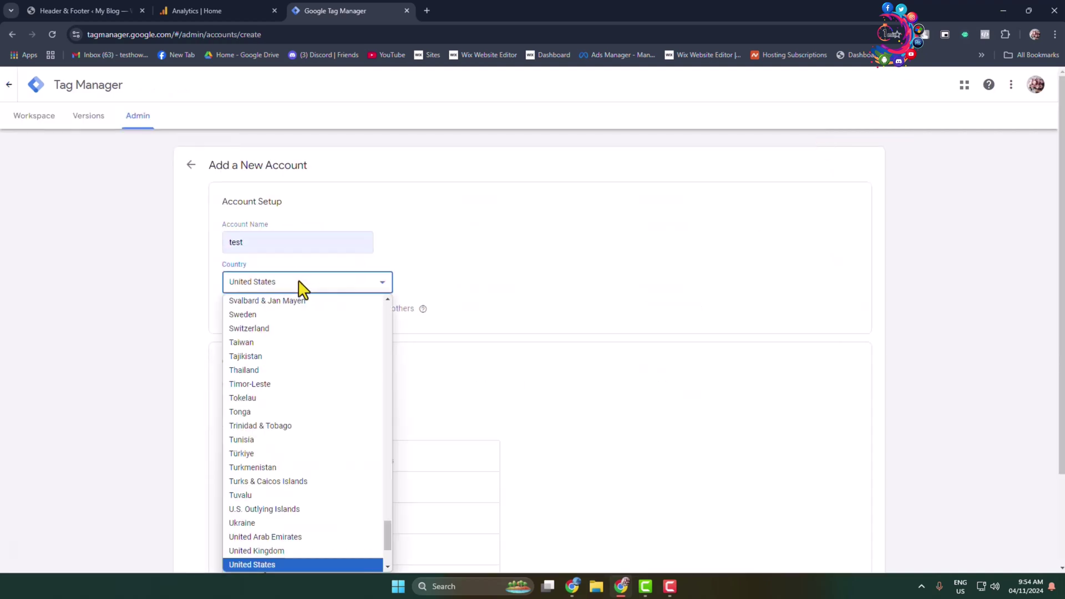
left_click(543, 294)
scroll(547, 292, "down", 2)
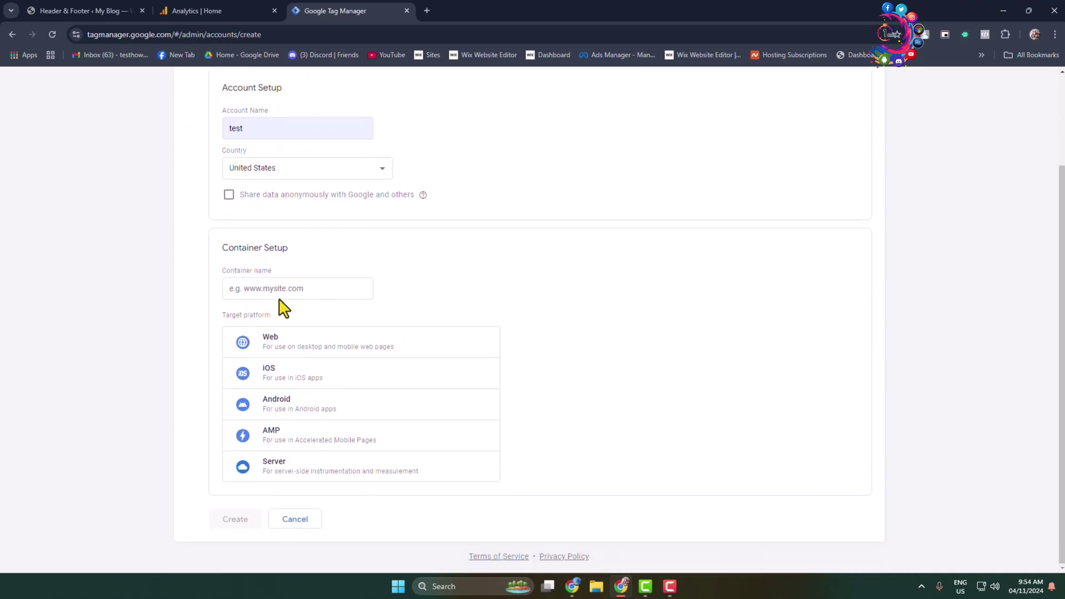
left_click(281, 289)
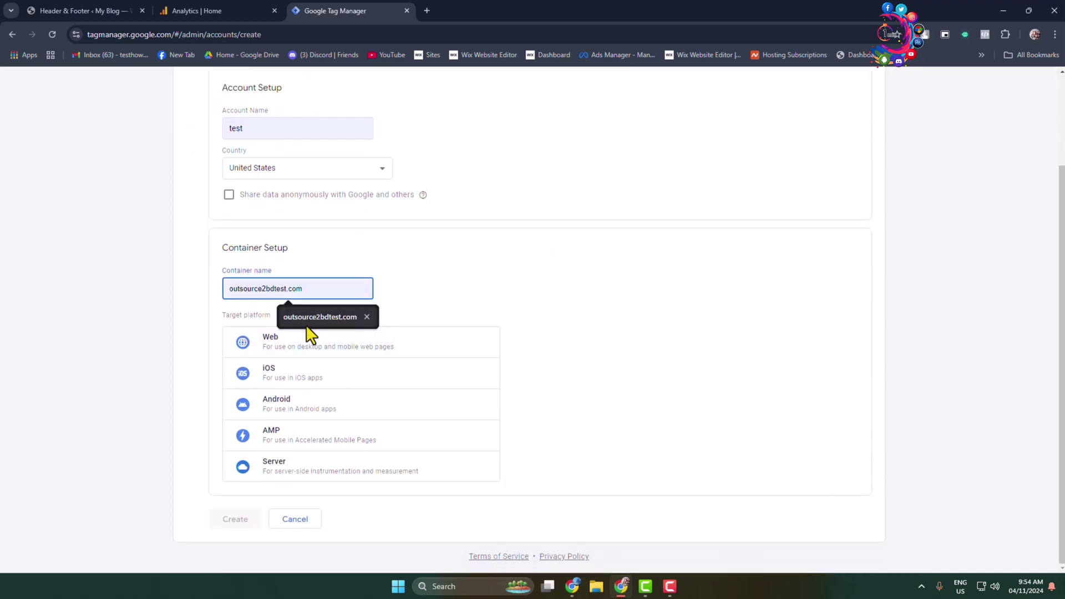
left_click(298, 354)
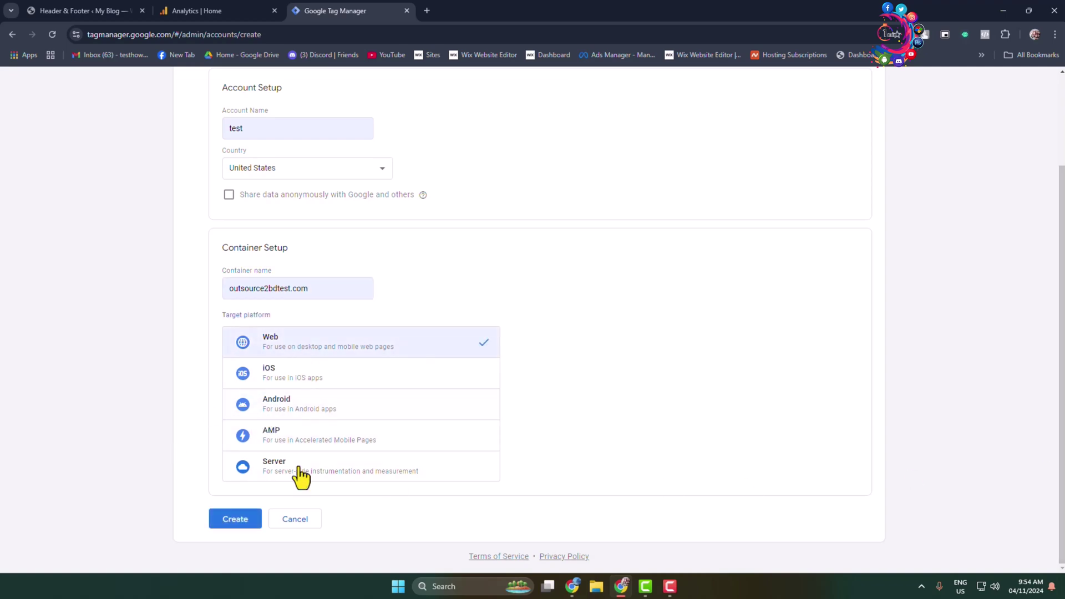
left_click(237, 525)
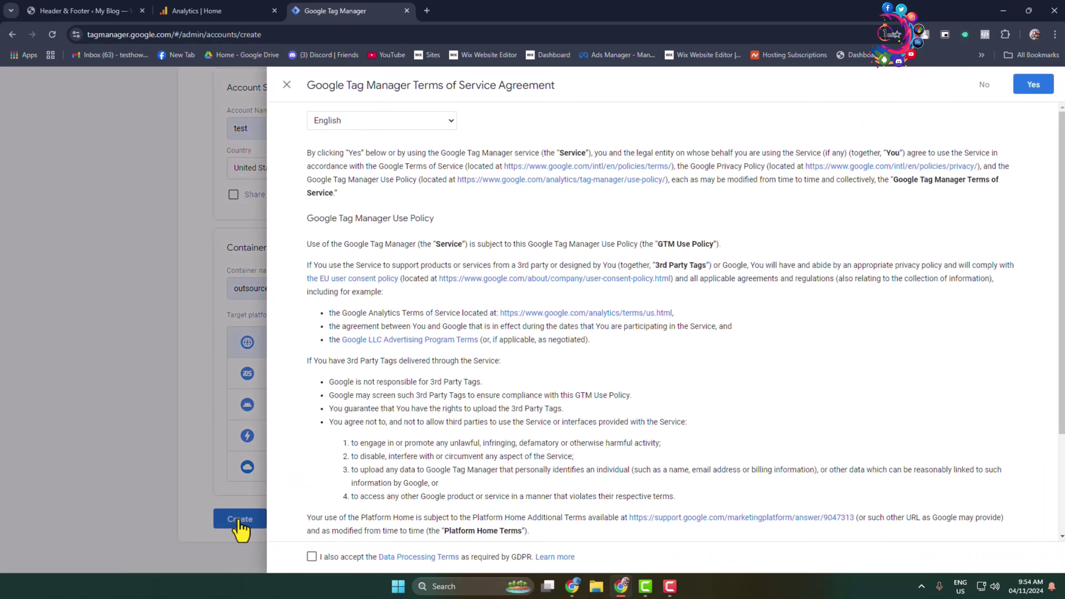
Step: Accept the Tag Manager Terms of Service
left_click(355, 124)
scroll(492, 302, "down", 3)
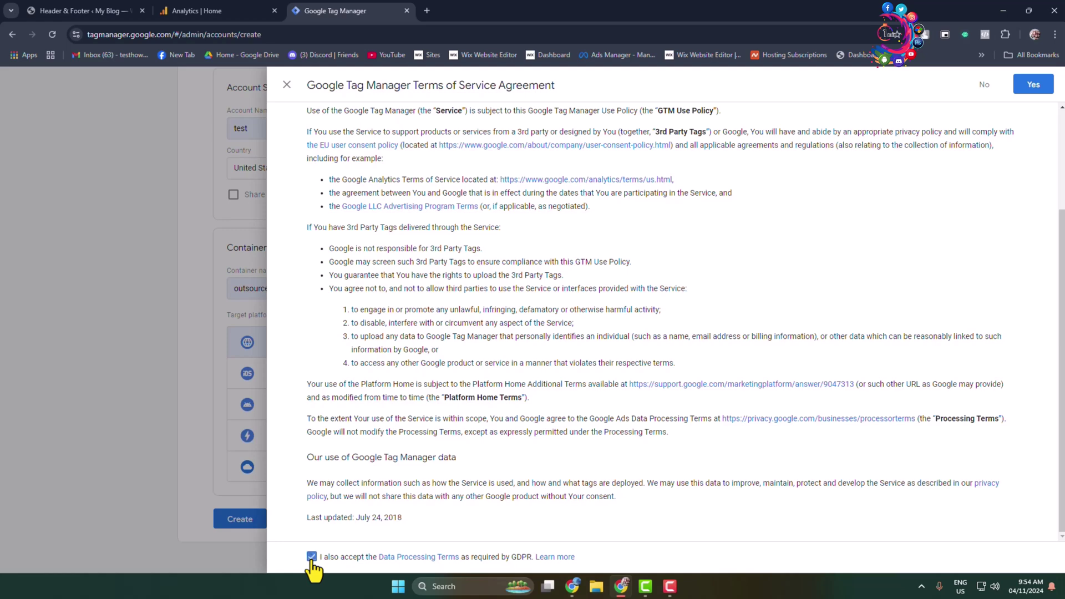
scroll(964, 185, "up", 3)
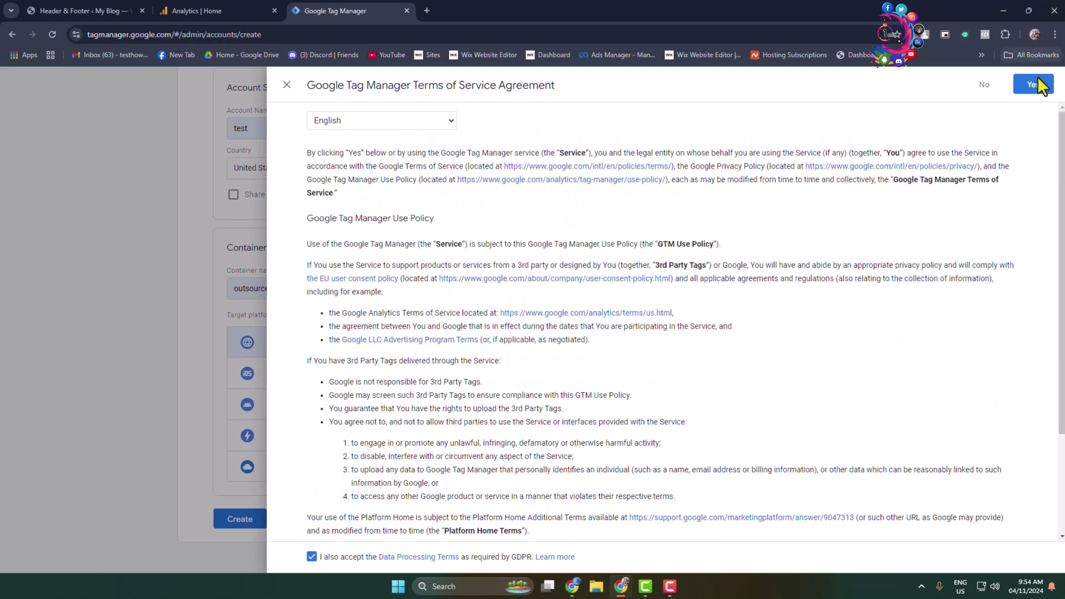
left_click(1034, 86)
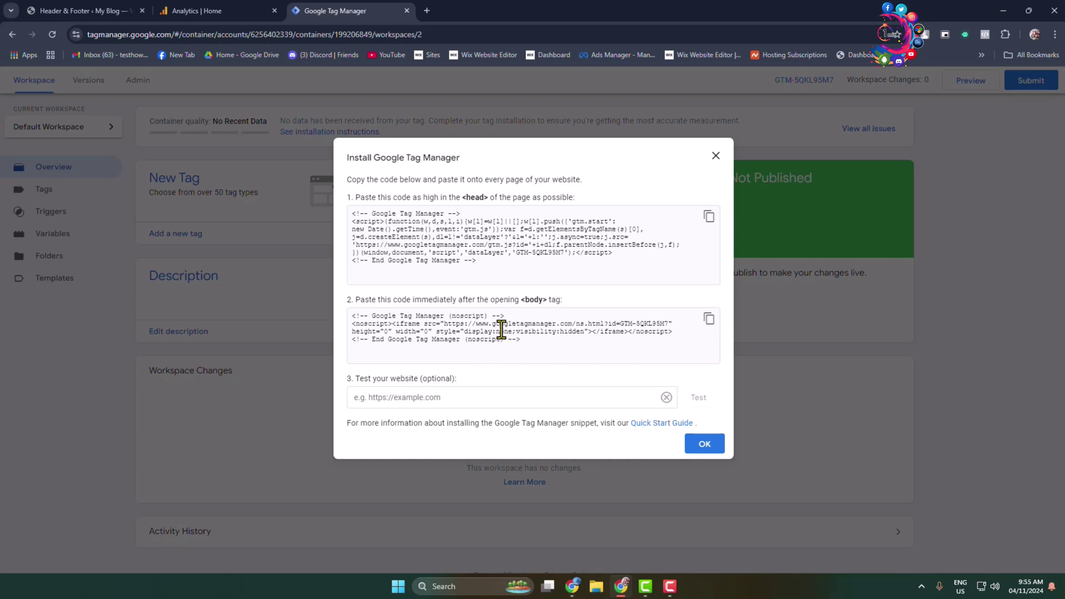
Step: Select the head install code in container GTM-5QKL95M7's install dialog
left_click(577, 237)
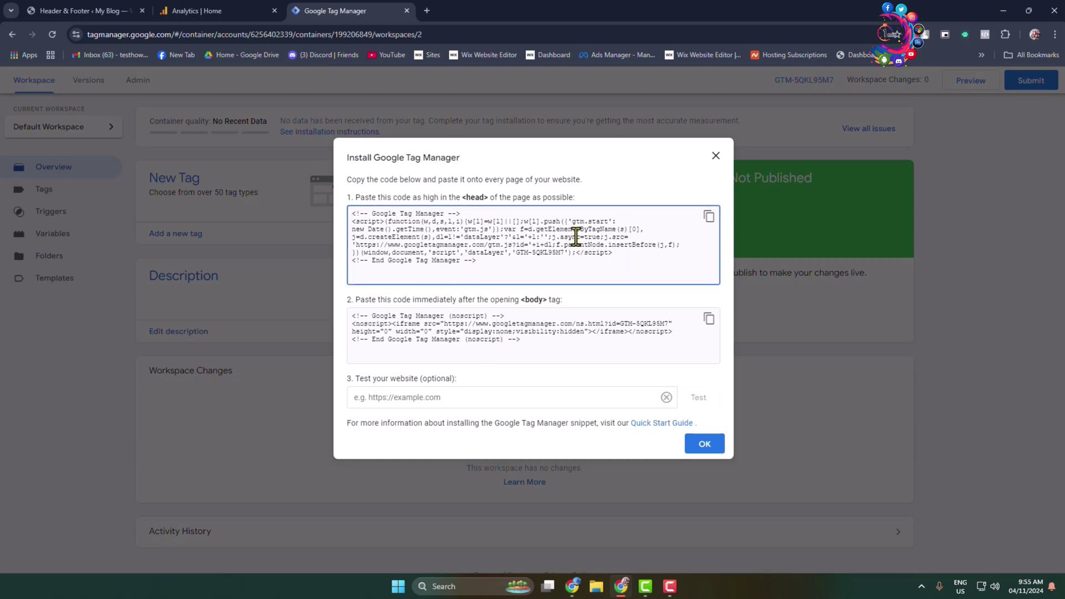
Step: Reload the WPCode Header & Footer page, then return to the Tag Manager install code
left_click(116, 10)
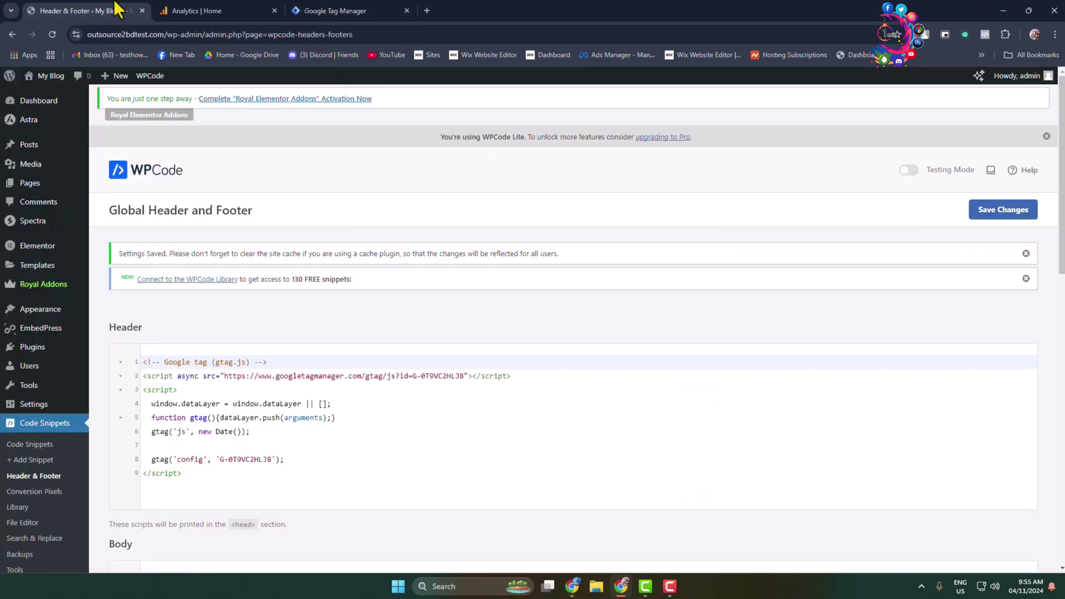
scroll(317, 422, "down", 6)
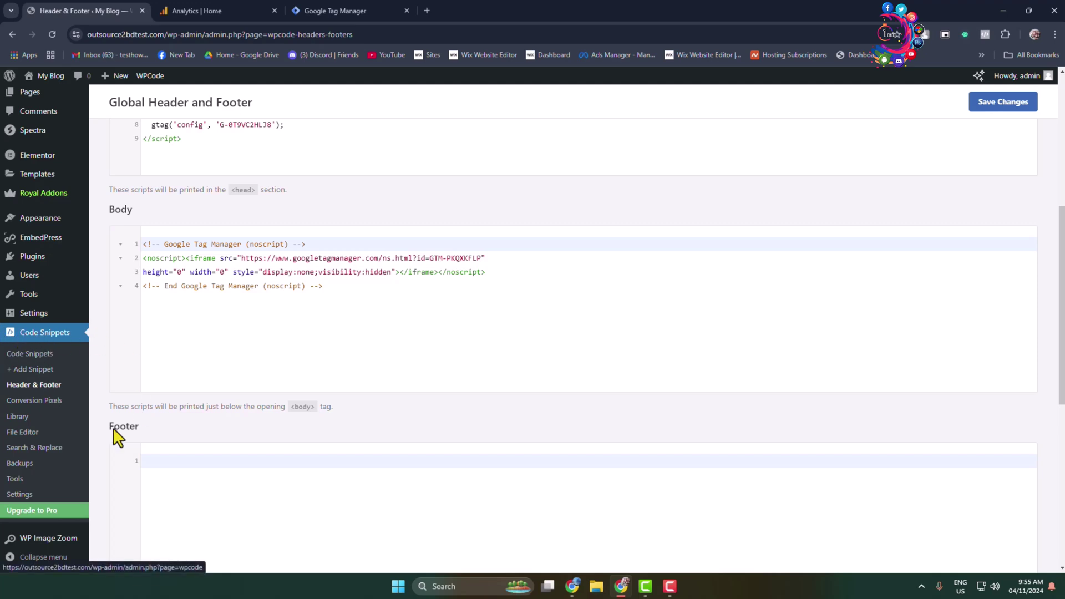
left_click(34, 387)
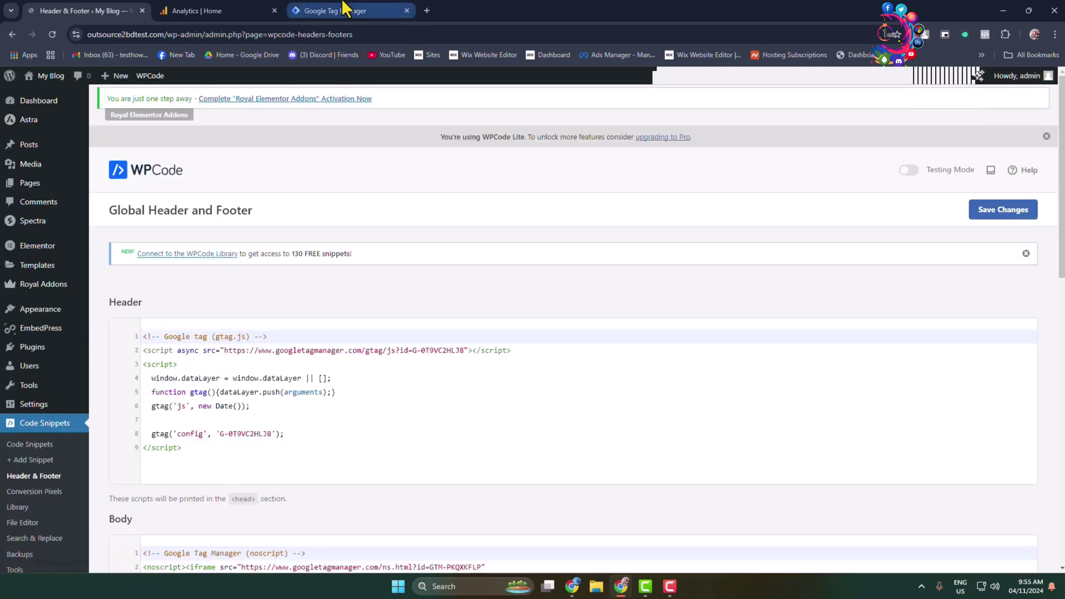
key("ctrl+3")
Step: Paste the GTM-5QKL95M7 head snippet into WPCode's Header box below the existing script
left_click(710, 216)
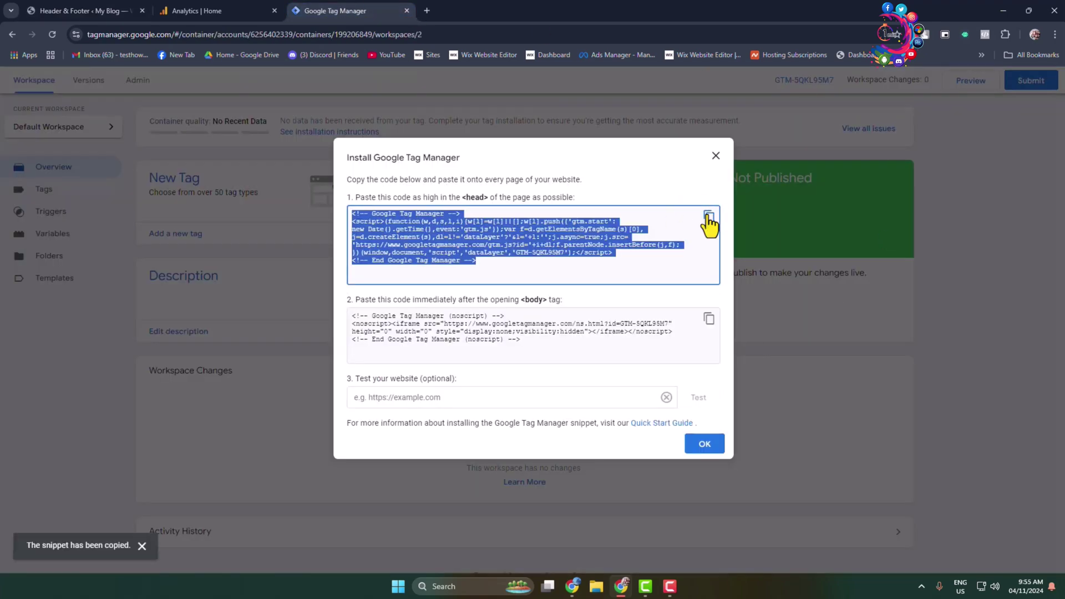
left_click(103, 10)
left_click(250, 462)
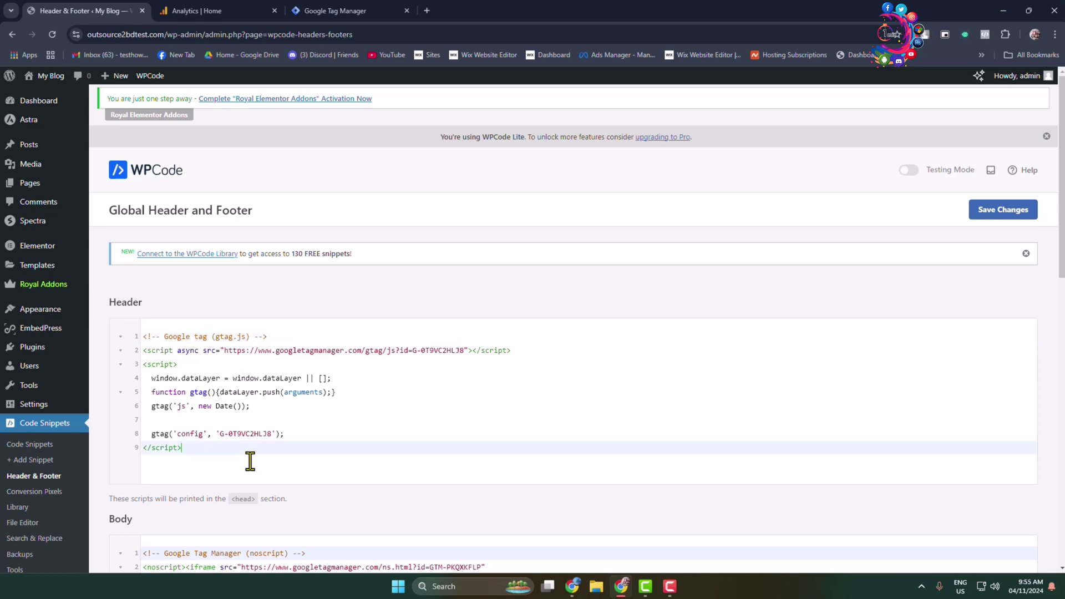
key("Return")
key("Return")
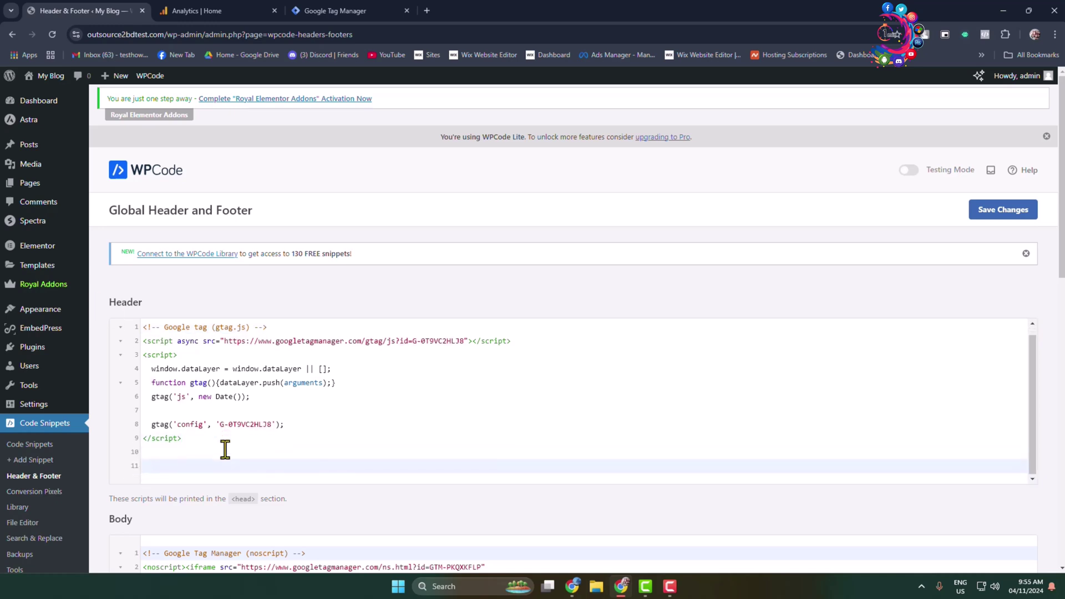
key("ctrl+v")
Step: Copy the GTM noscript body snippet and paste it below the existing code in WPCode's Body box
left_click(364, 10)
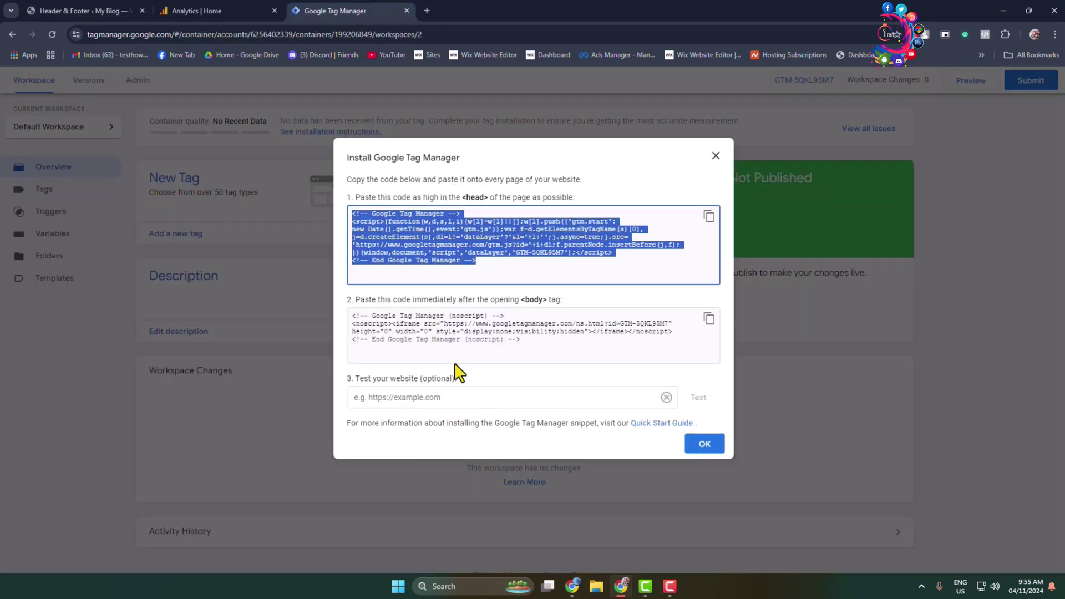
left_click(709, 319)
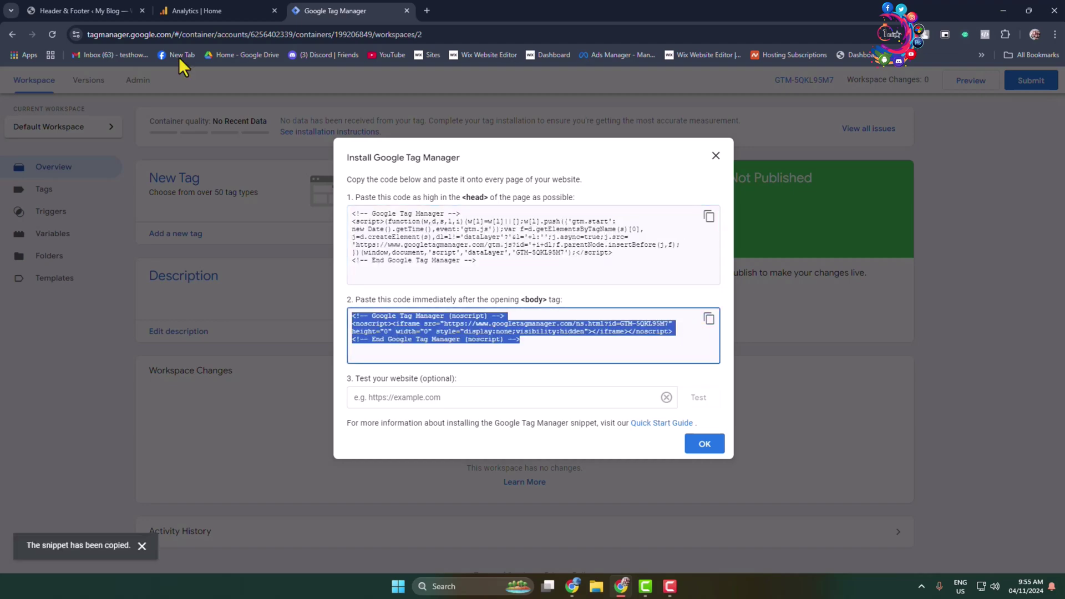
left_click(83, 10)
scroll(388, 332, "down", 4)
left_click(353, 386)
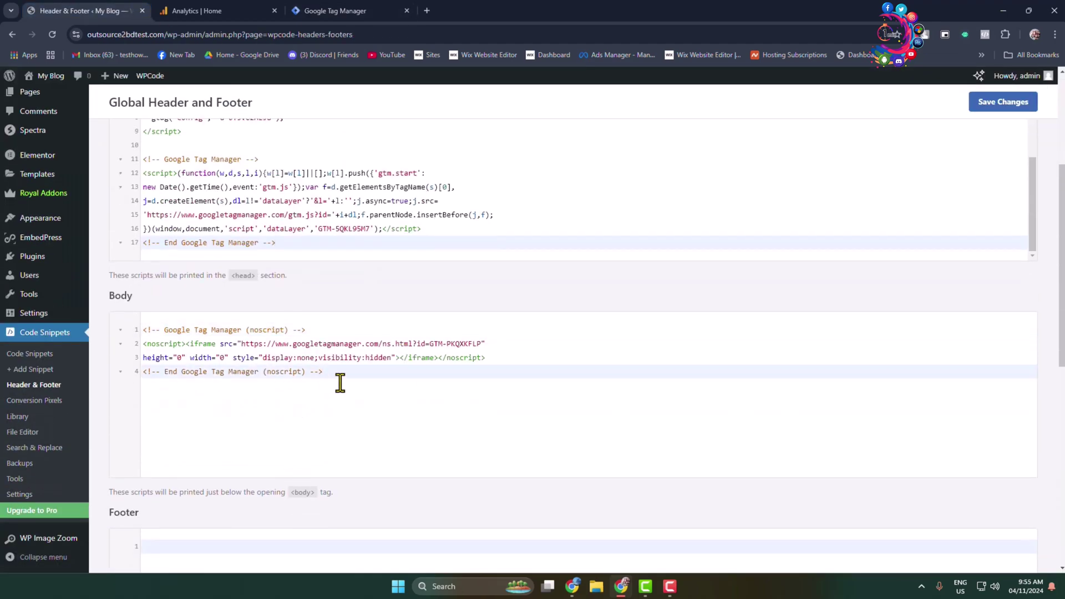
key("Return")
key("Return")
key("ctrl+v")
scroll(341, 383, "down", 5)
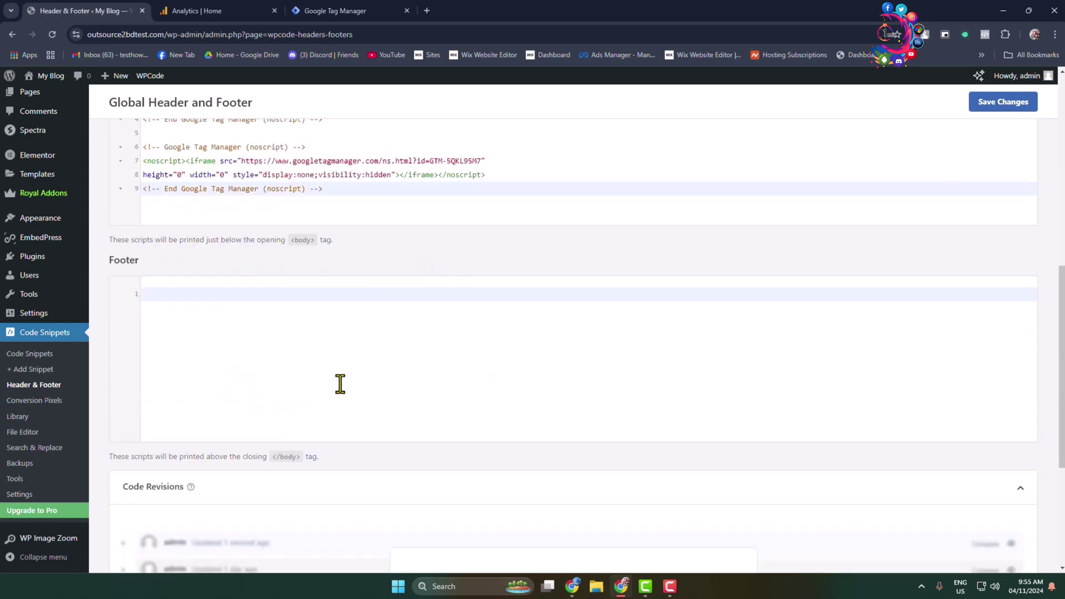
left_click(388, 11)
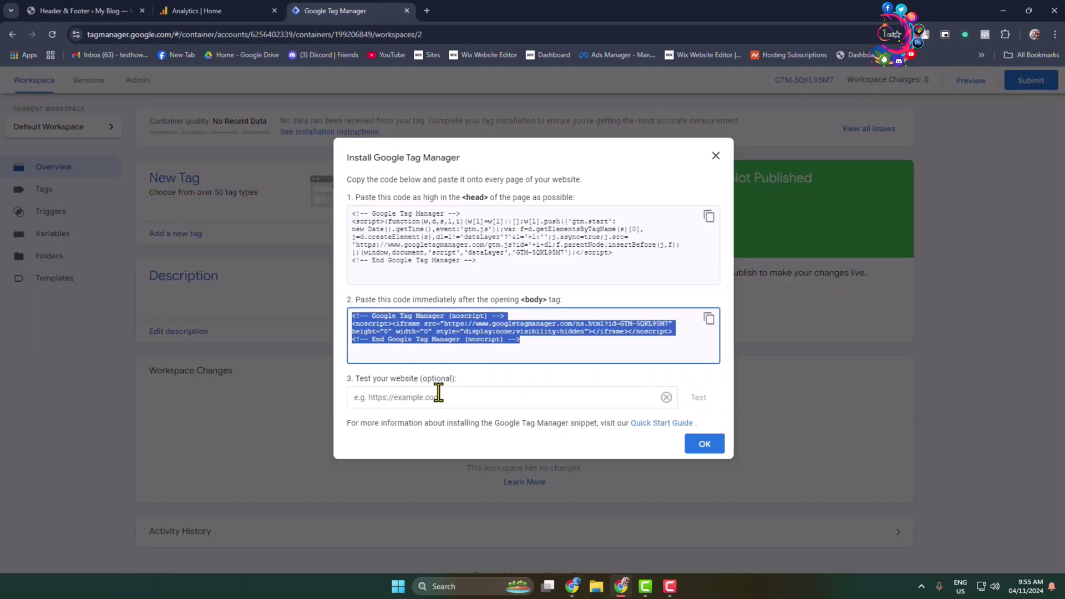
left_click(439, 394)
left_click(83, 11)
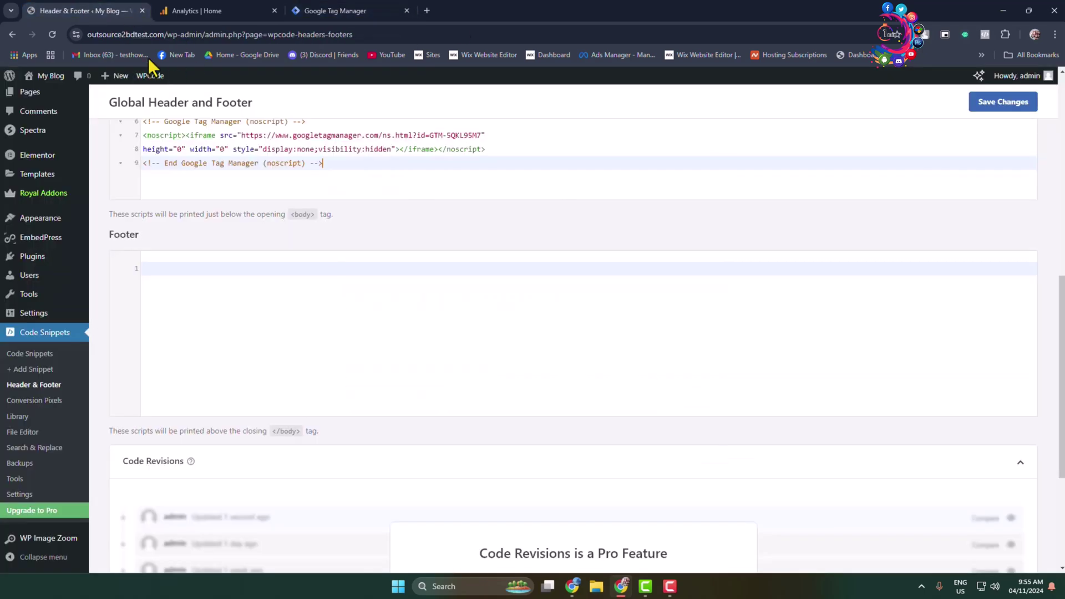
left_click_drag(190, 34, 49, 32)
key("ctrl+c")
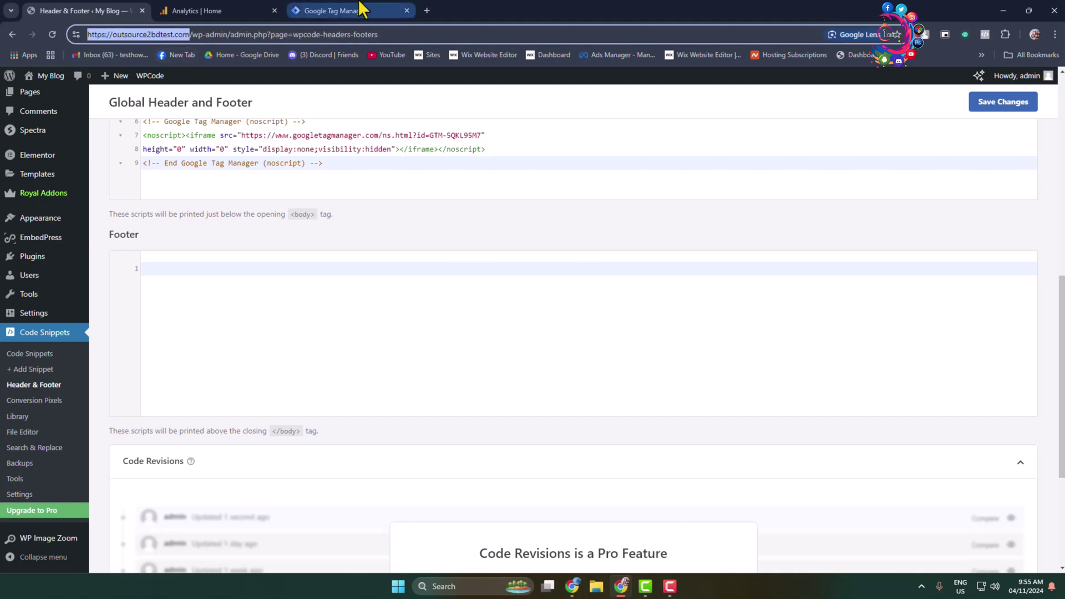
left_click(355, 11)
key("ctrl+v")
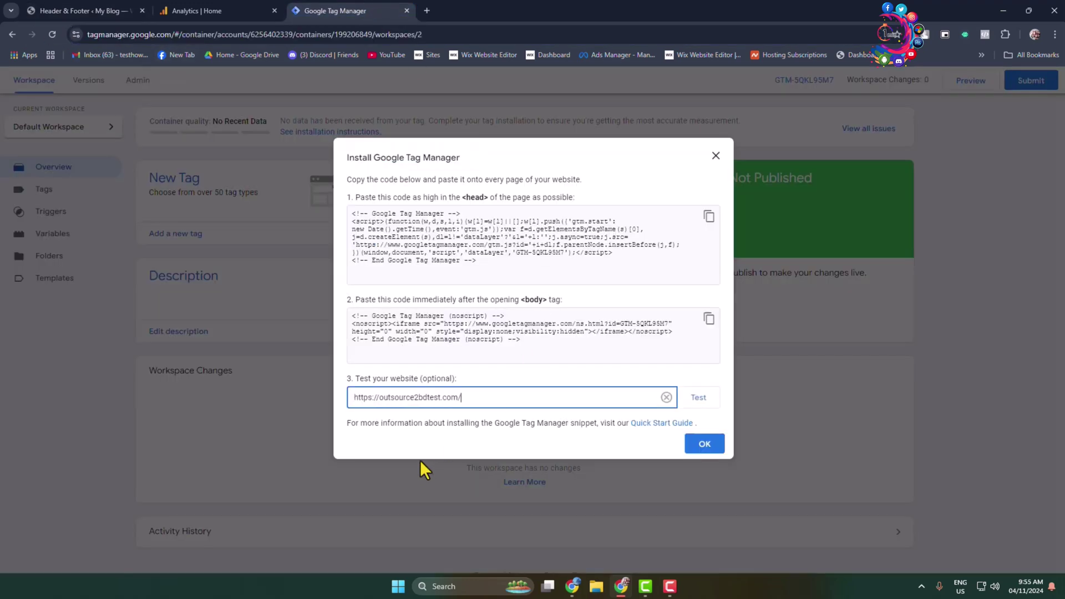
left_click(700, 398)
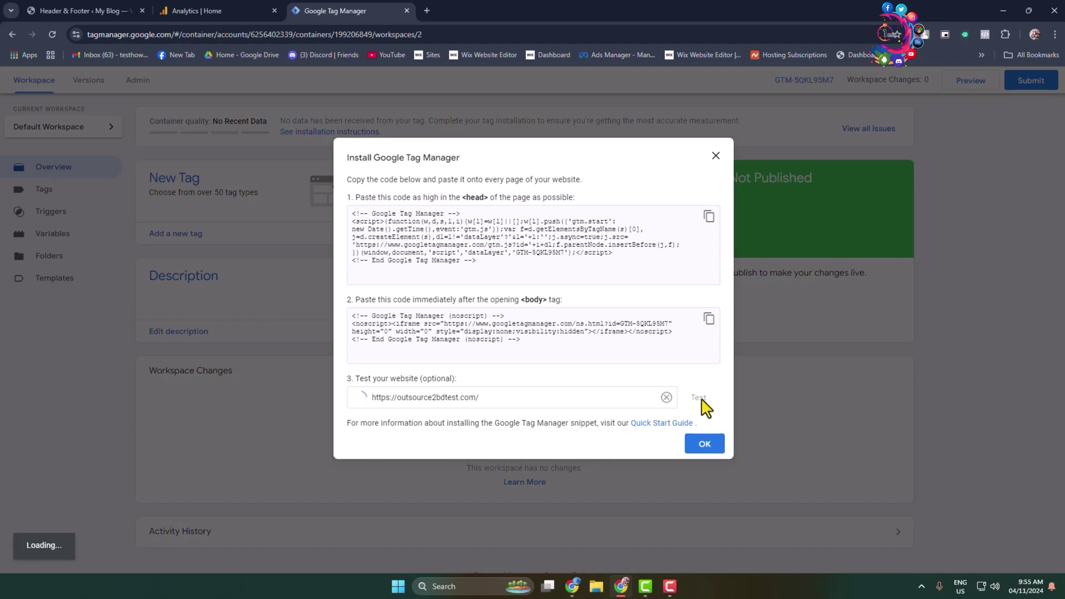
Step: Save the updated WPCode header and body code
key("ctrl+1")
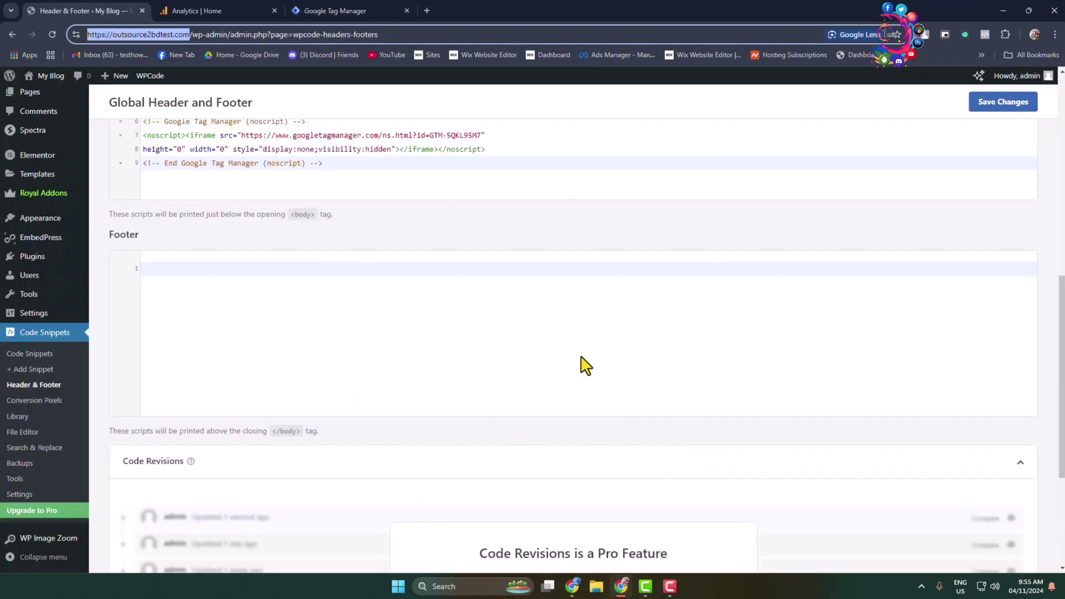
scroll(561, 366, "up", 3)
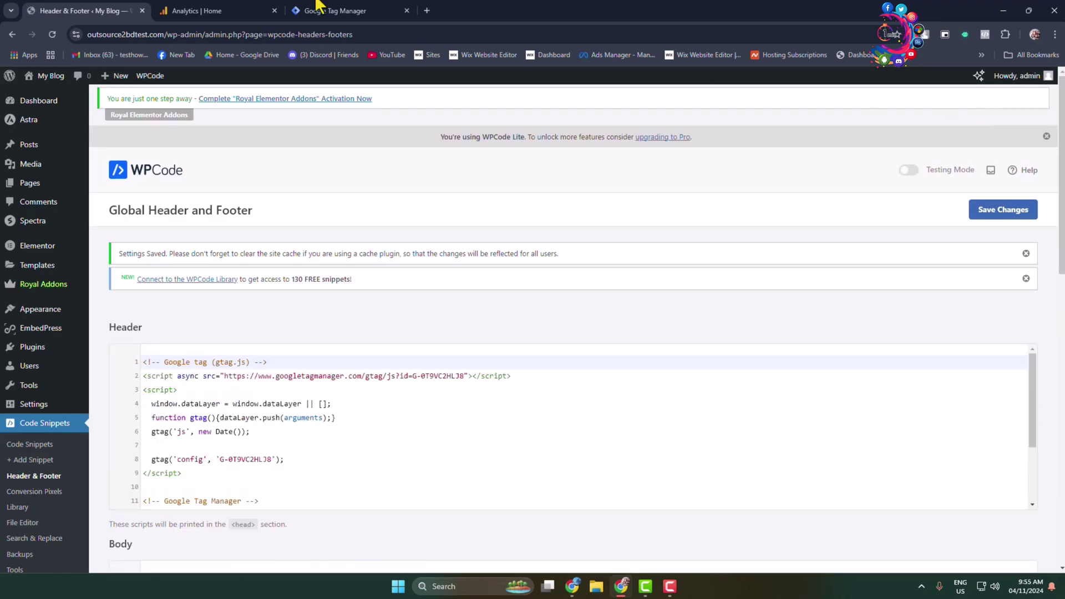
left_click(345, 11)
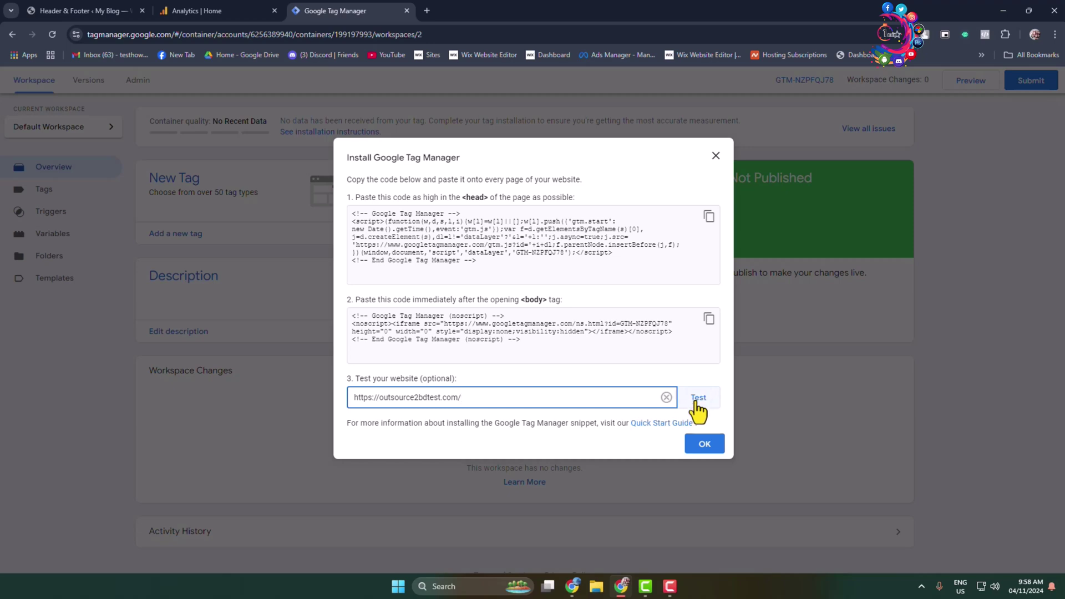
Step: Rerun the outsource2bdtest.com install test until the tag is detected, then close the dialog
left_click(697, 398)
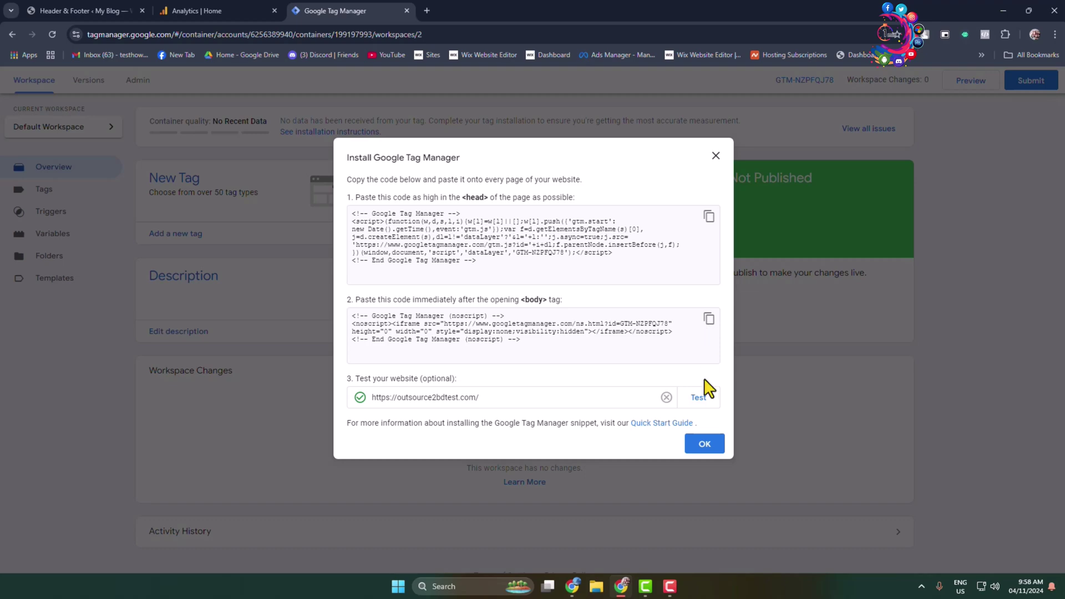
left_click(705, 444)
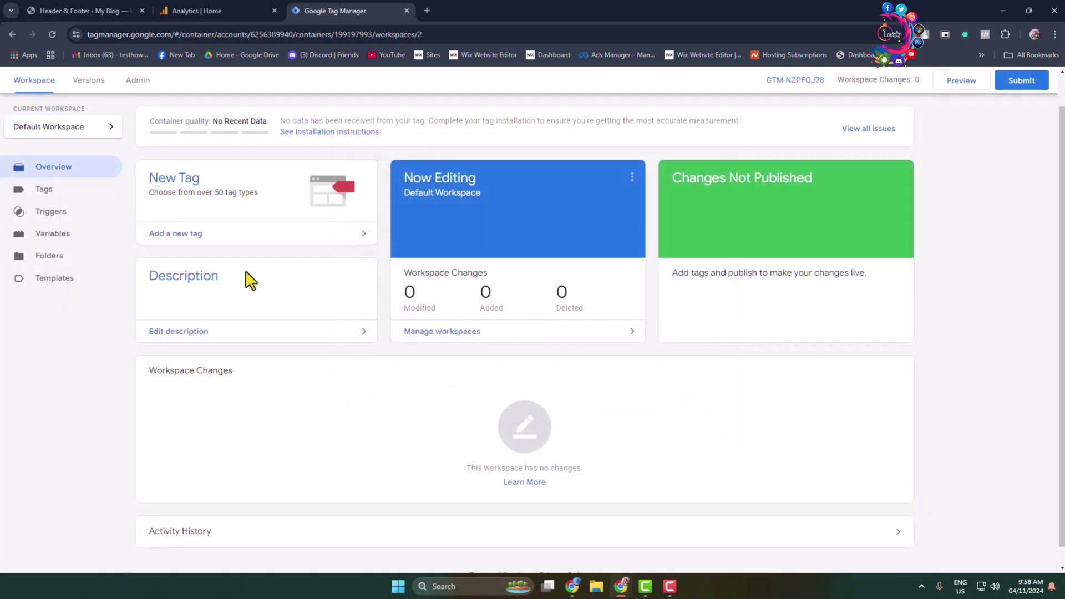
Step: Create a new trigger of type Page View
left_click(61, 224)
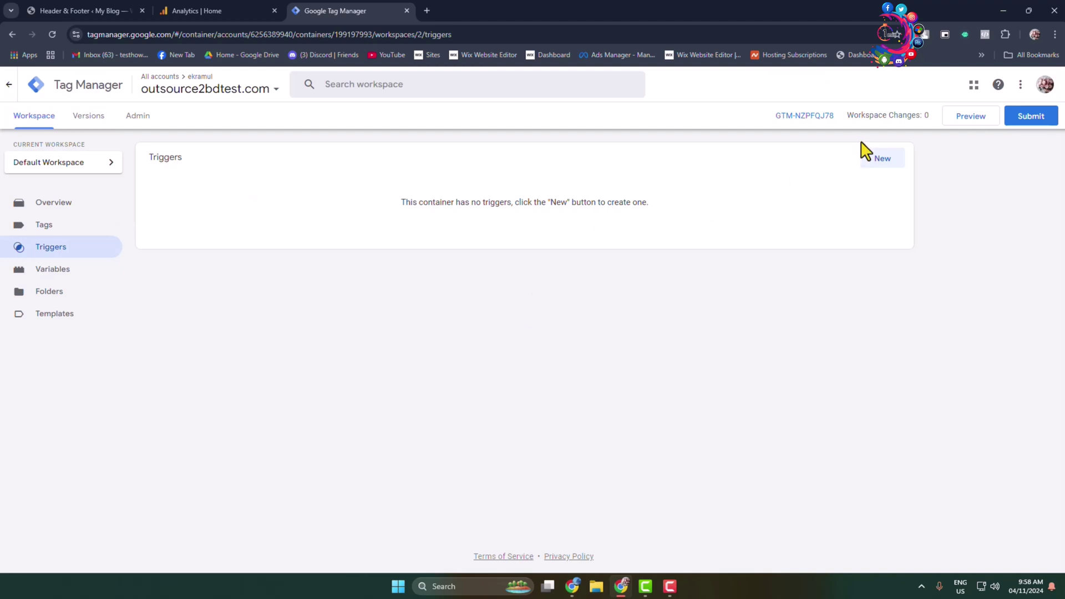
left_click(877, 161)
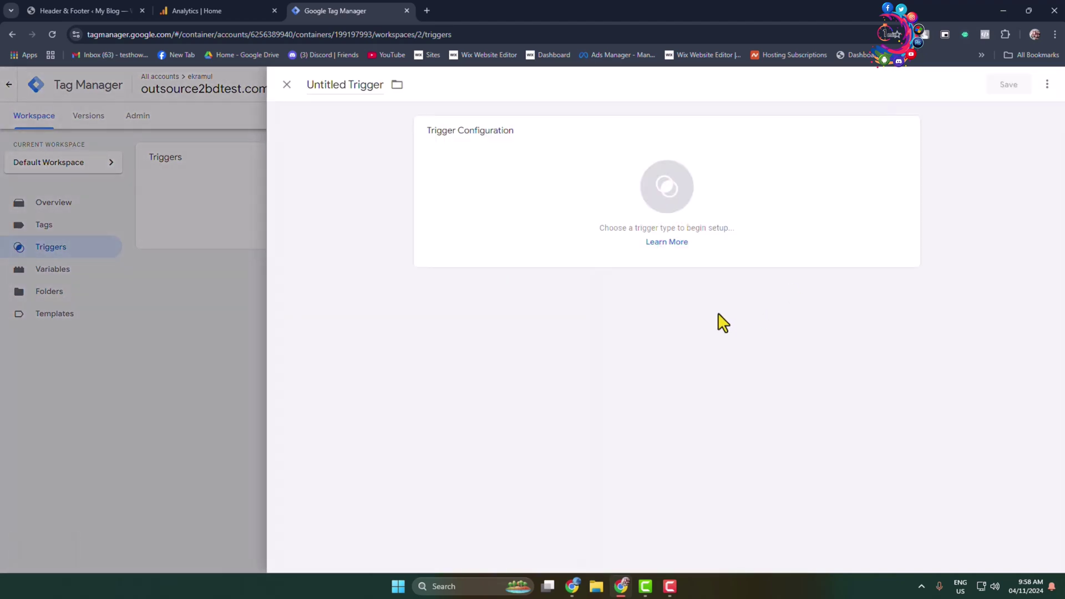
left_click(670, 191)
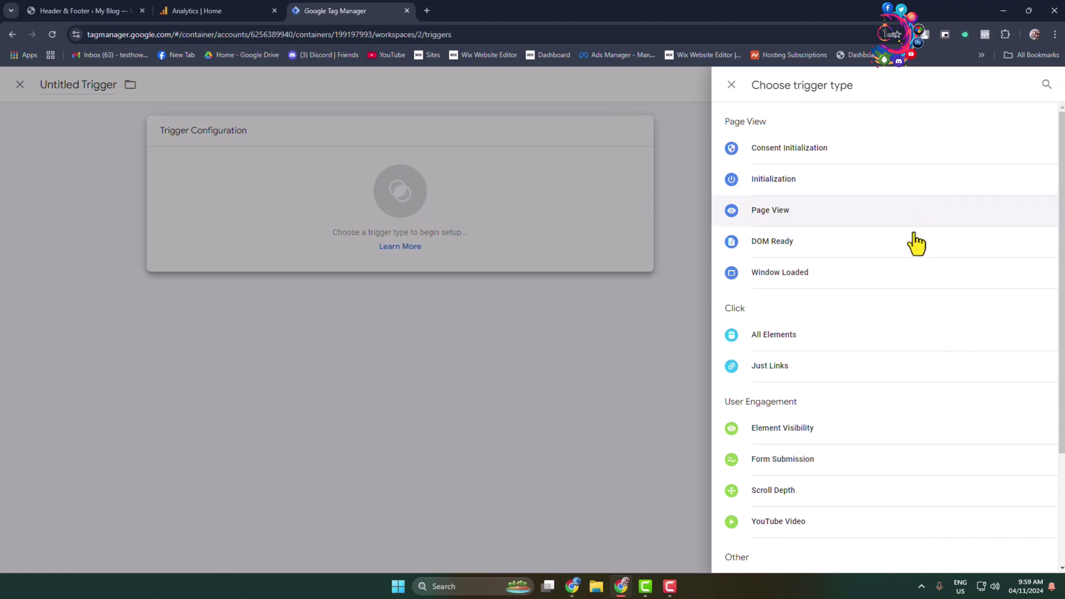
left_click(776, 215)
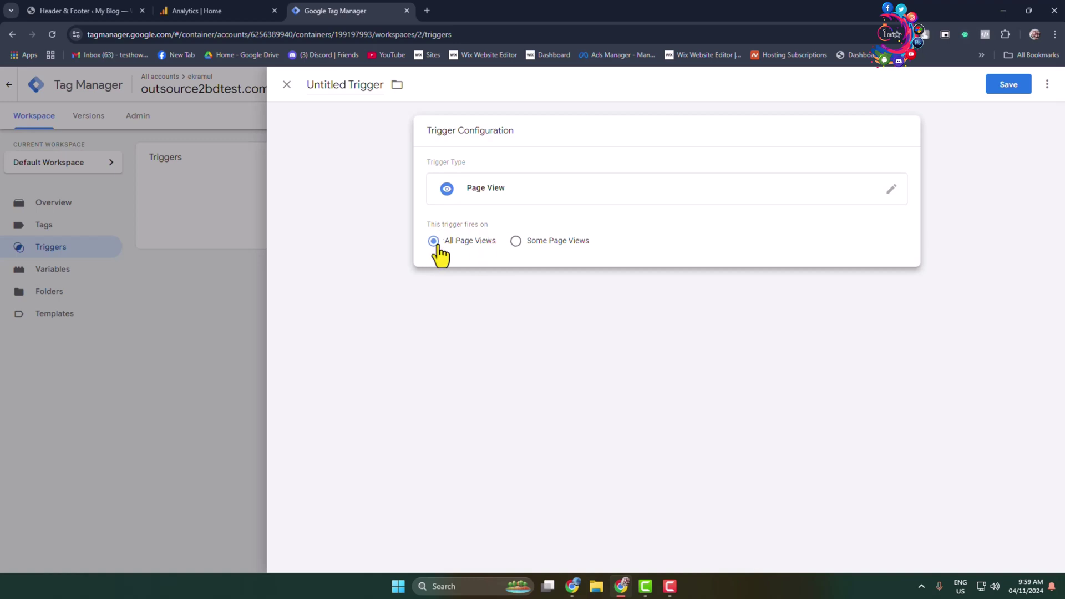
Step: Set the trigger to fire on All Page Views and save it as 'Page View'
left_click(516, 242)
left_click(538, 286)
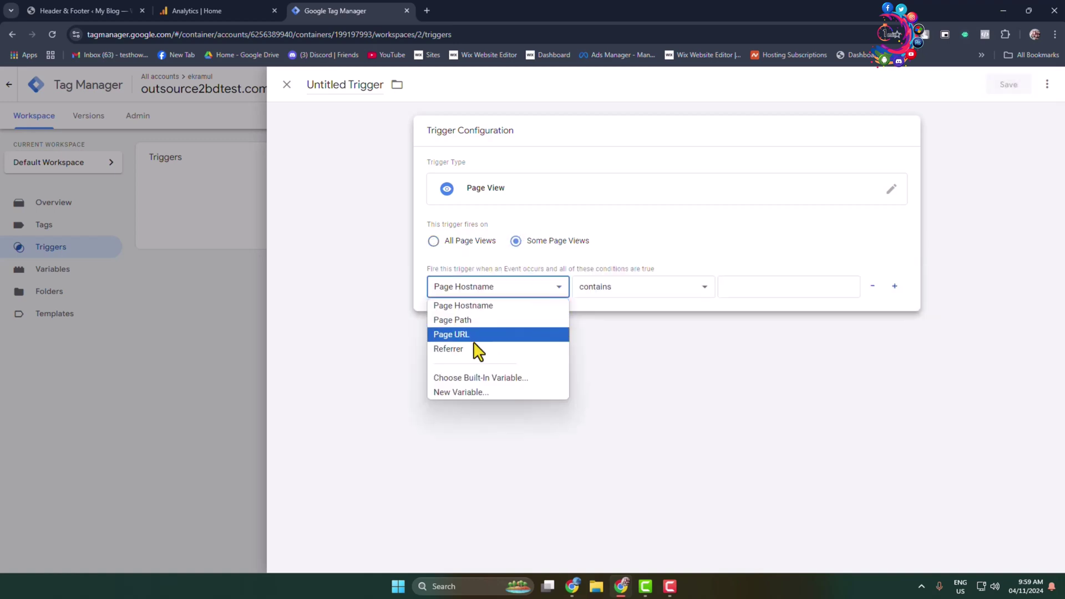
left_click(605, 293)
left_click(625, 299)
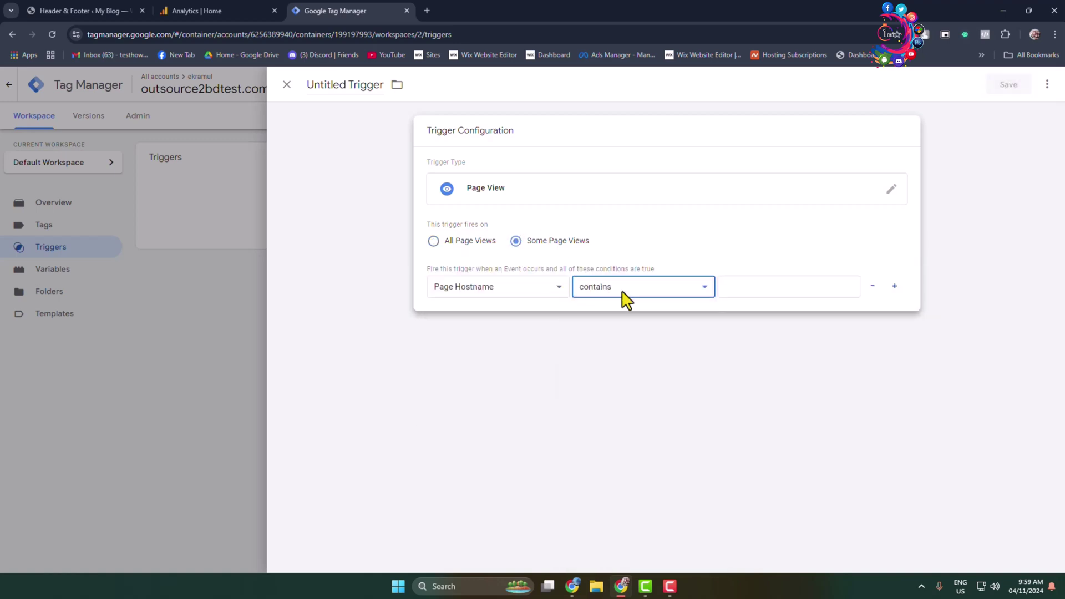
left_click(436, 242)
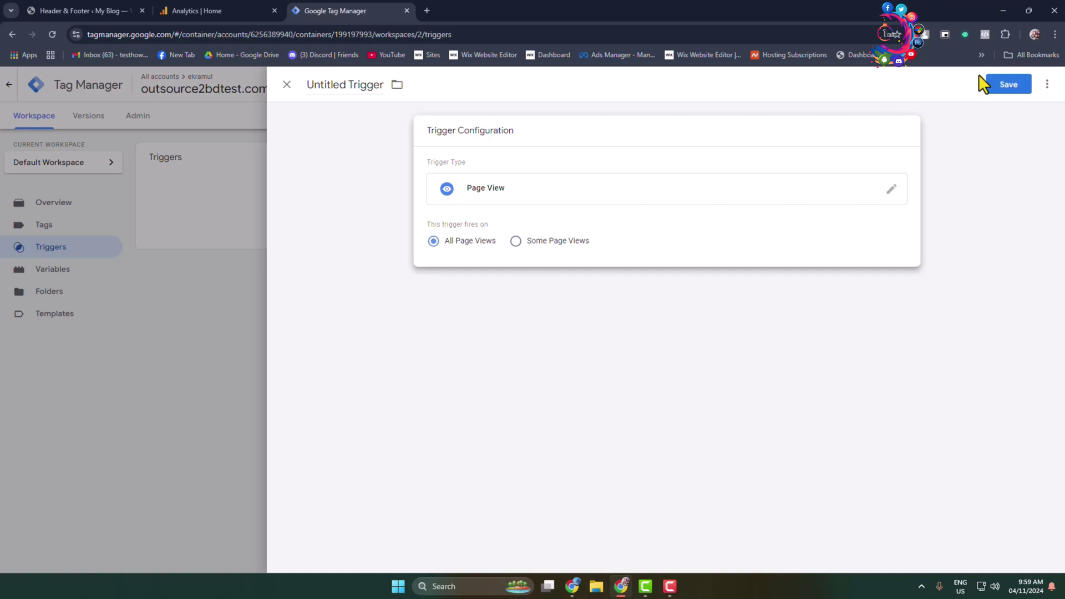
left_click(1007, 86)
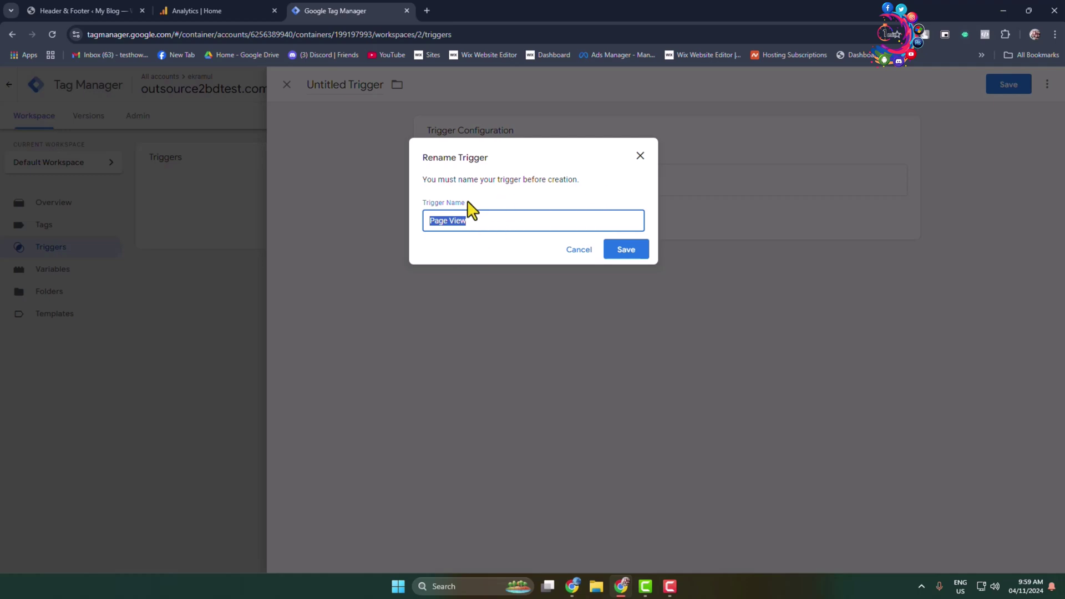
left_click(625, 251)
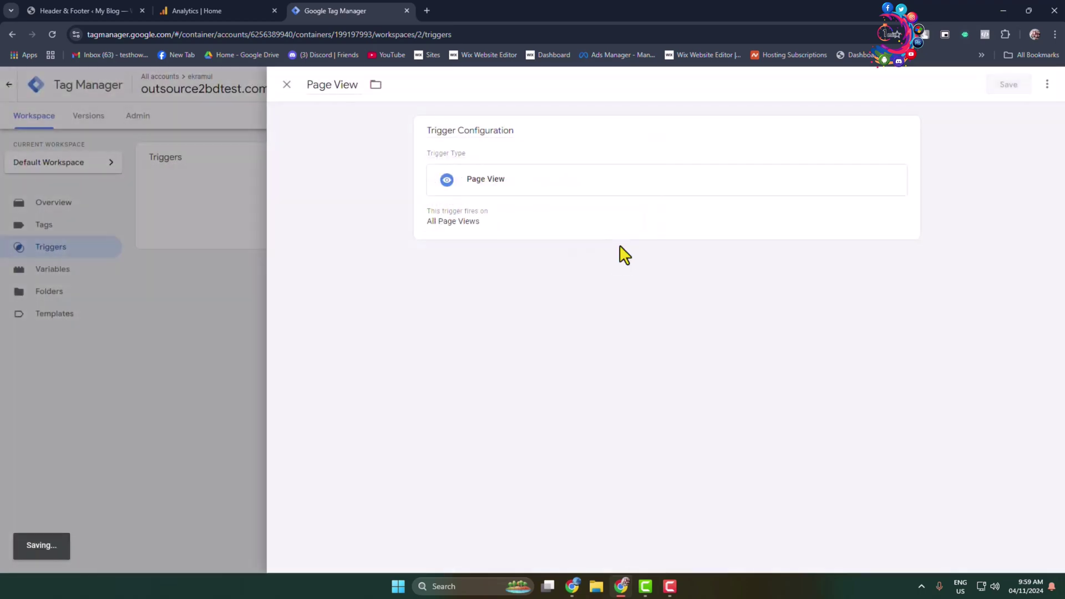
Step: Publish Version 2 with version name 'test' and description 'test'
left_click(287, 85)
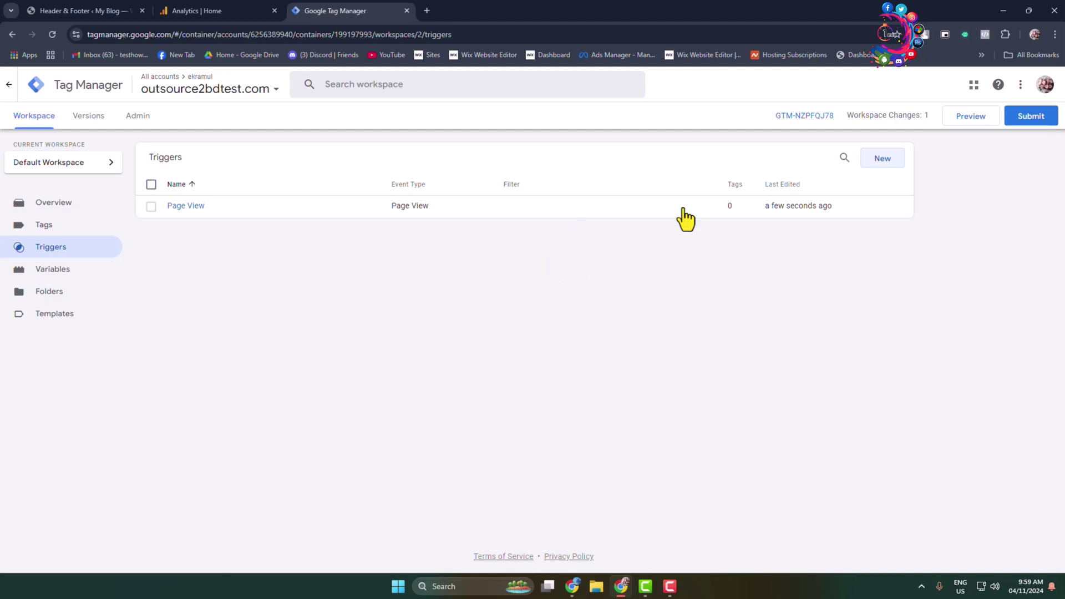
left_click(1031, 116)
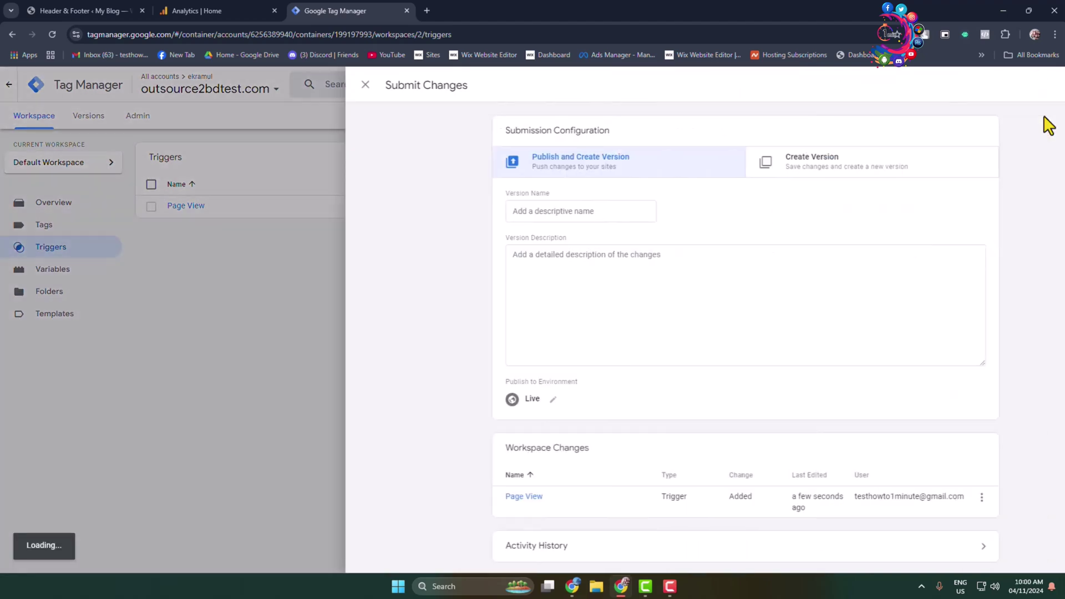
left_click(496, 211)
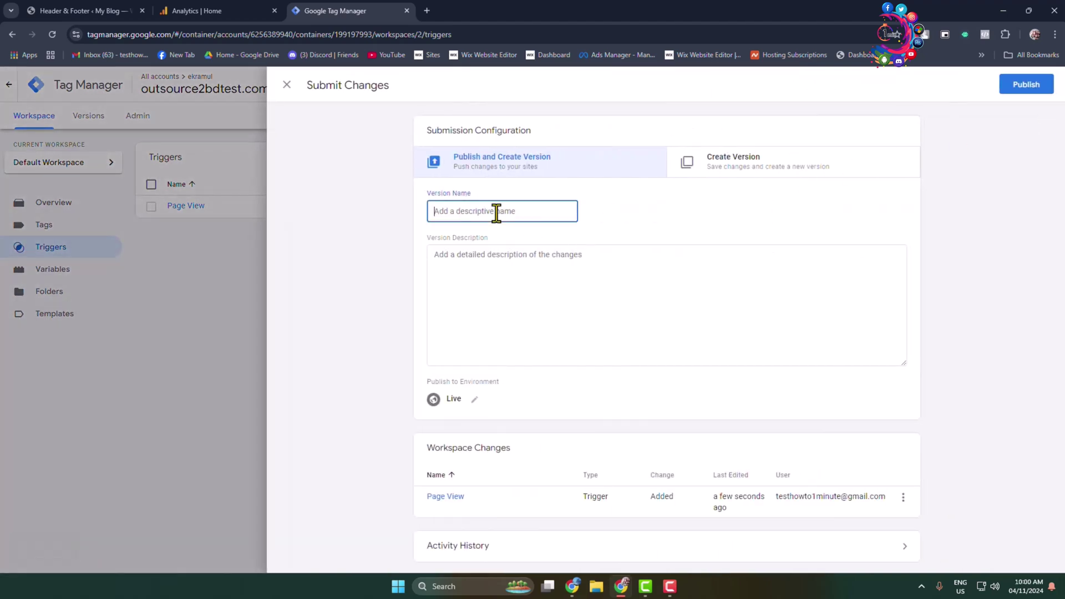
left_click(572, 299)
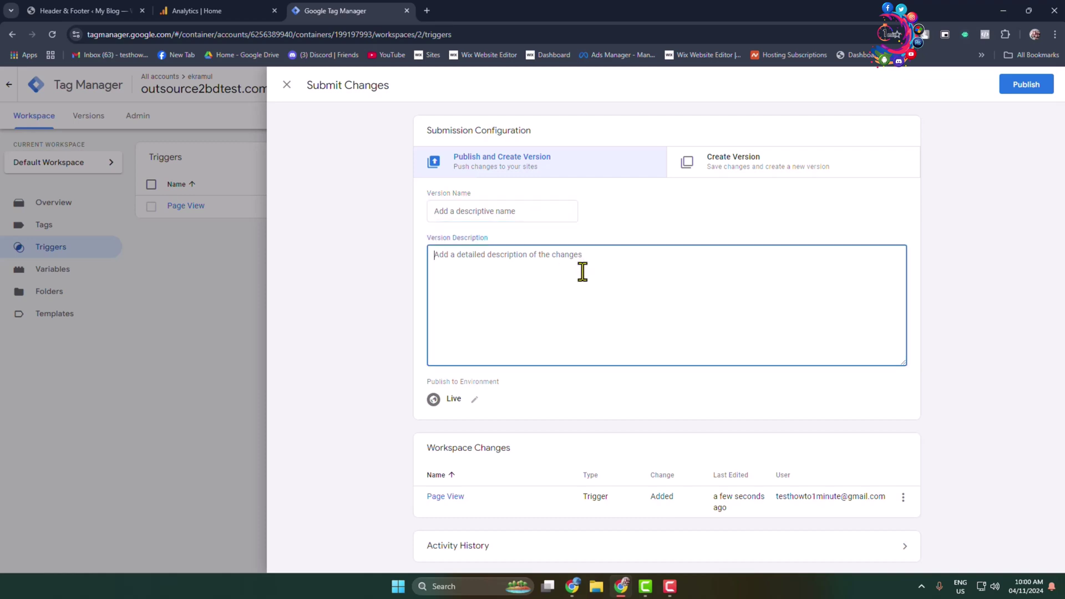
left_click(286, 86)
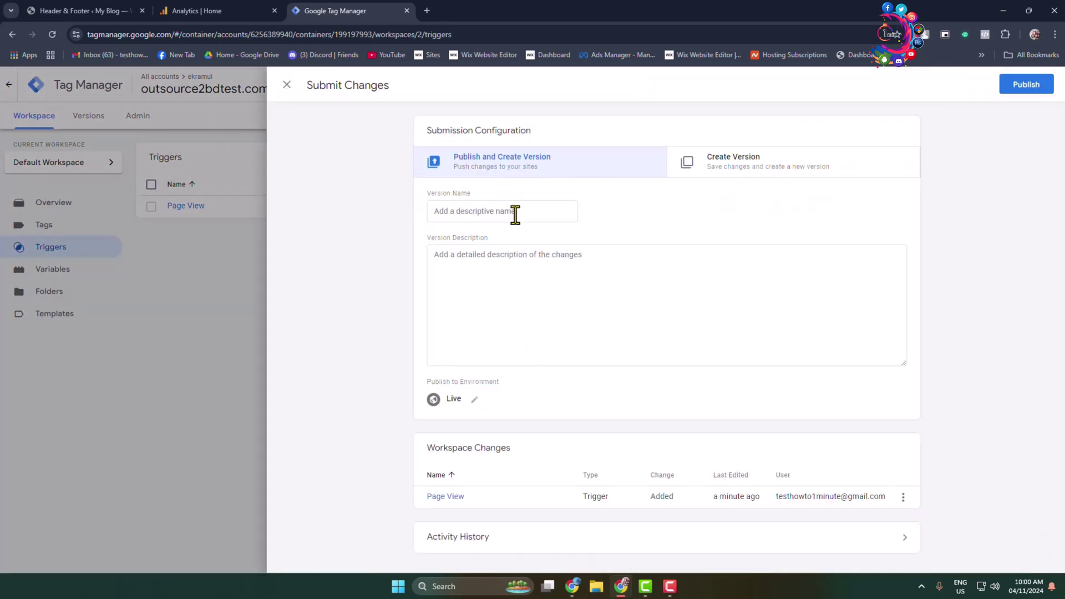
left_click(515, 215)
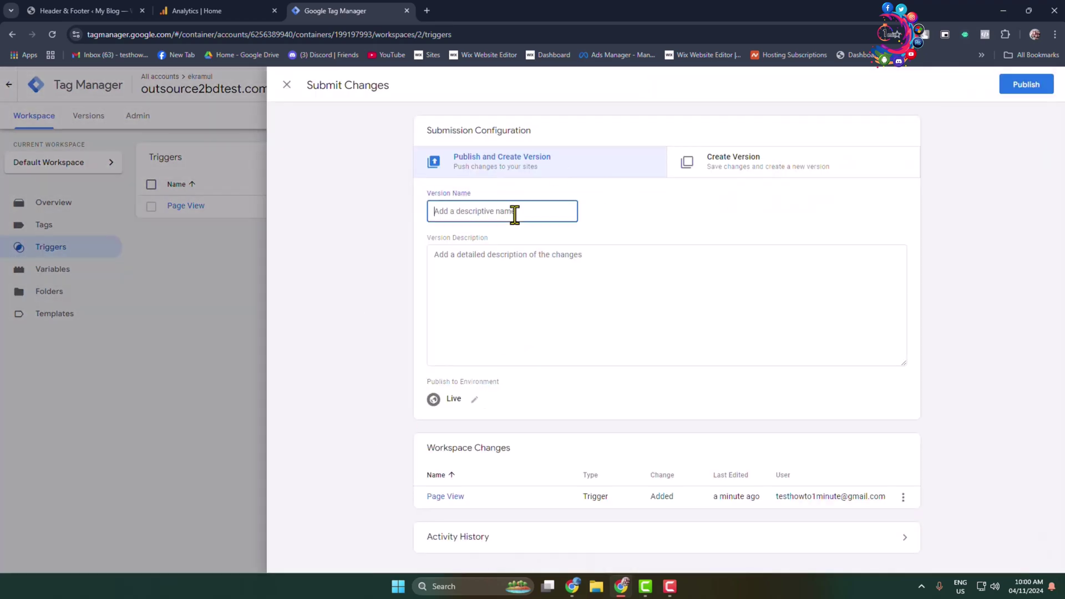
type("test")
left_click(511, 325)
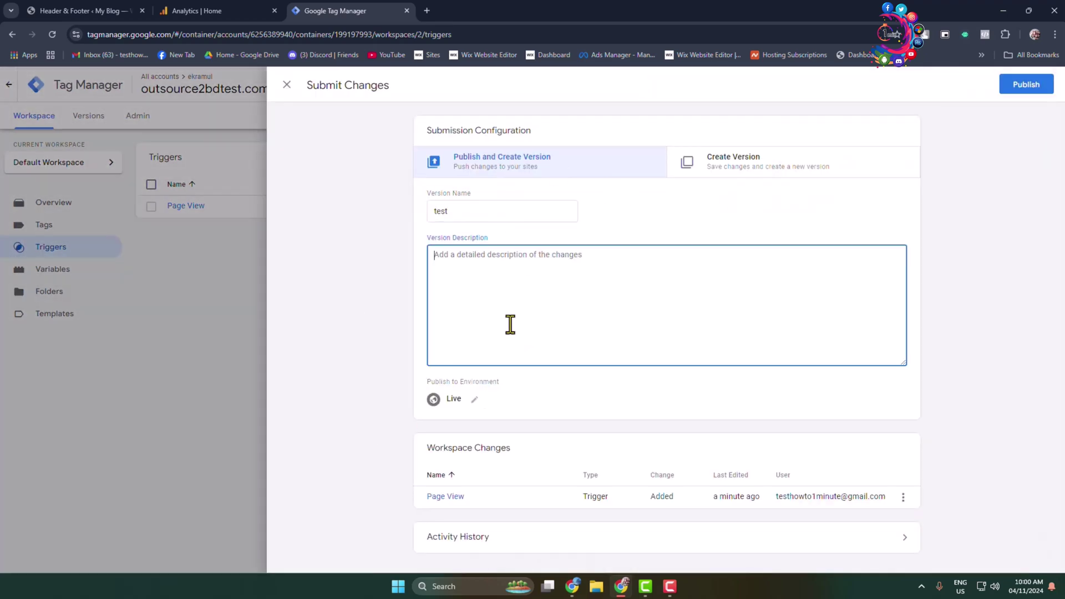
type("test")
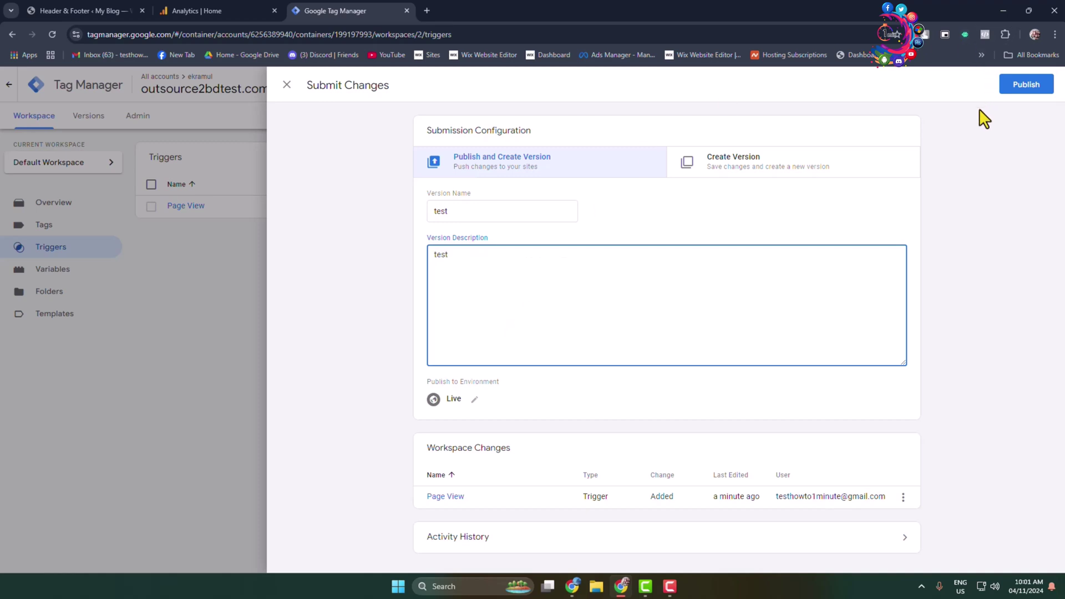
left_click(1034, 86)
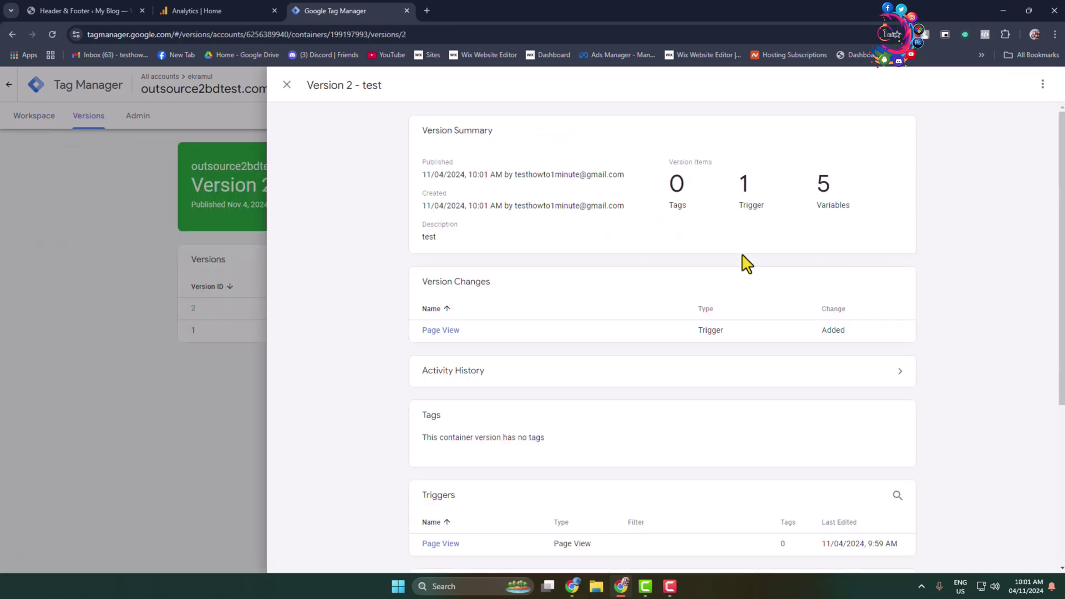
Step: Browse the All accounts picker's Analytics and Tag Manager lists, then go to Analytics Home
scroll(716, 222, "down", 5)
scroll(707, 244, "up", 5)
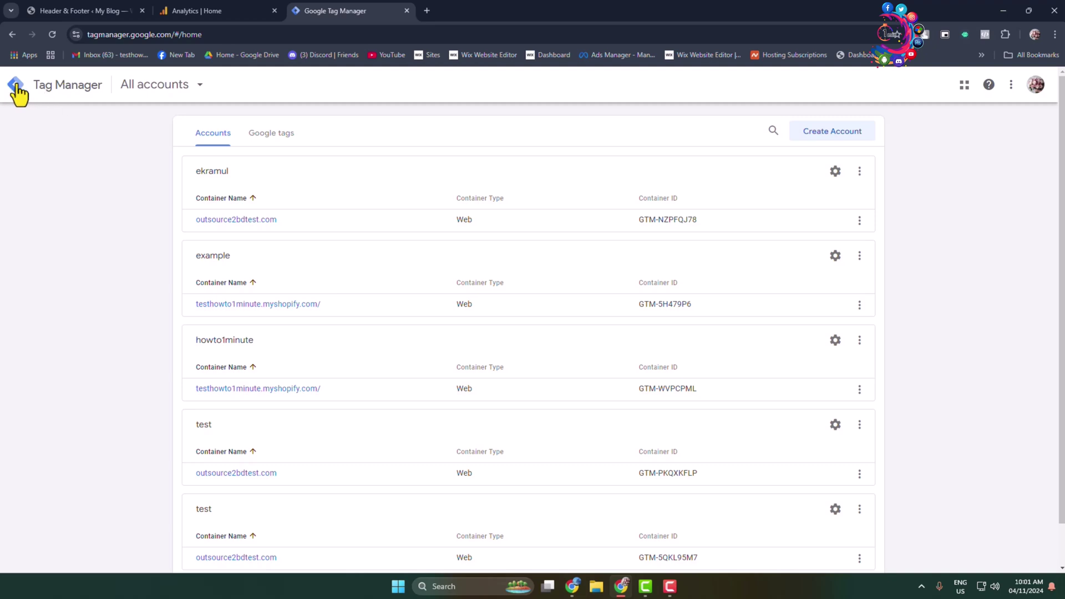
left_click(178, 89)
left_click(99, 369)
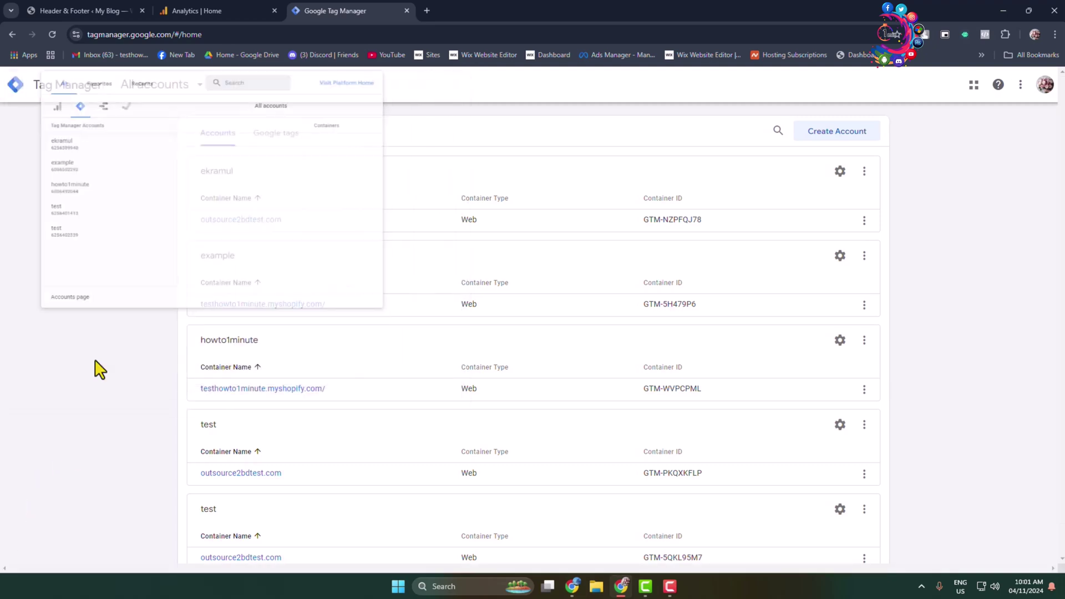
left_click(210, 83)
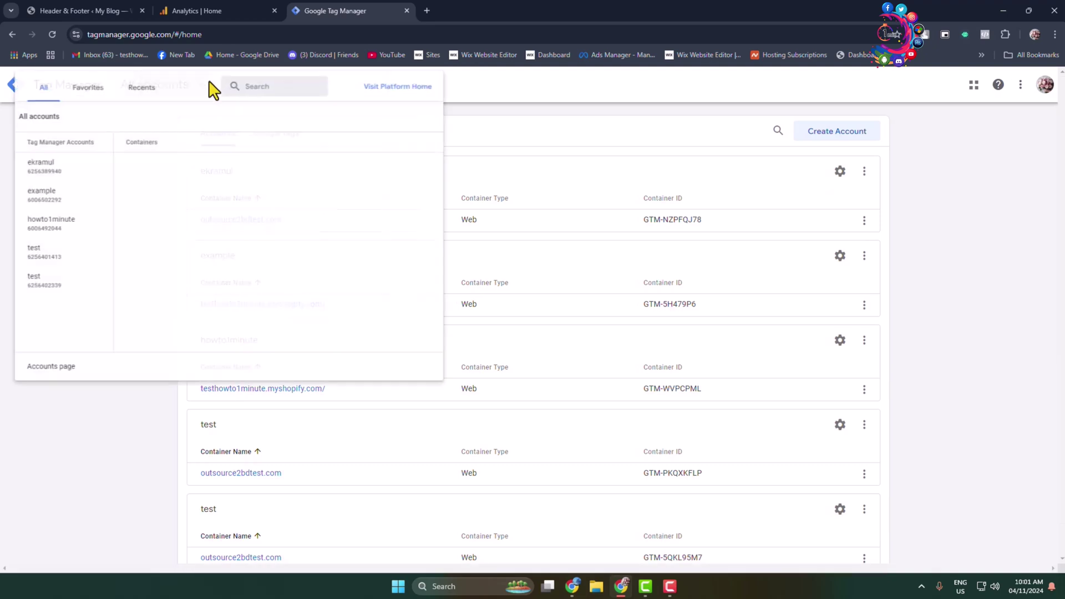
left_click(28, 129)
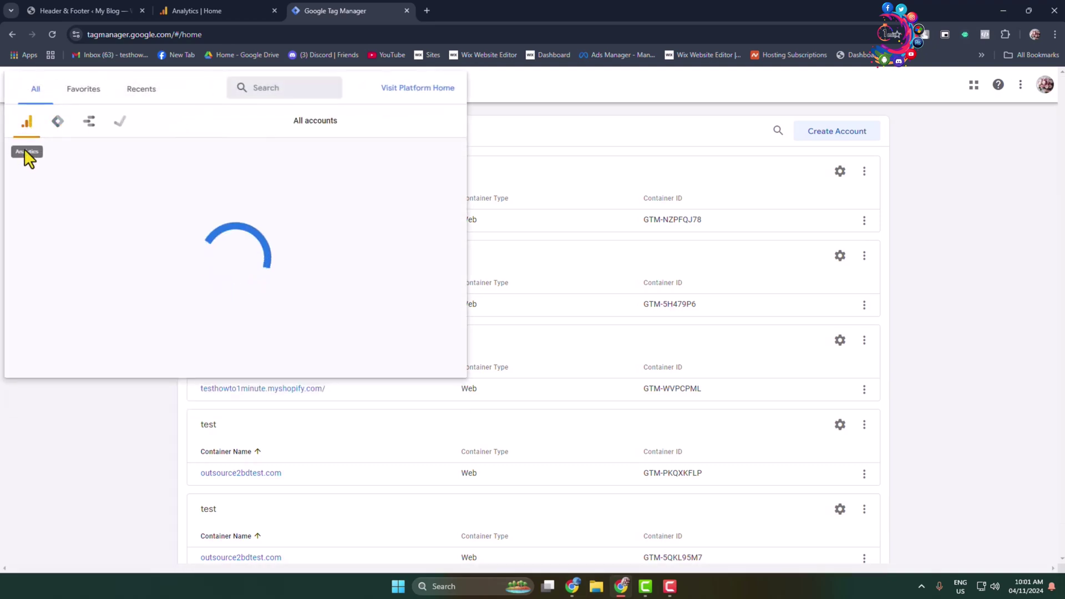
left_click(56, 127)
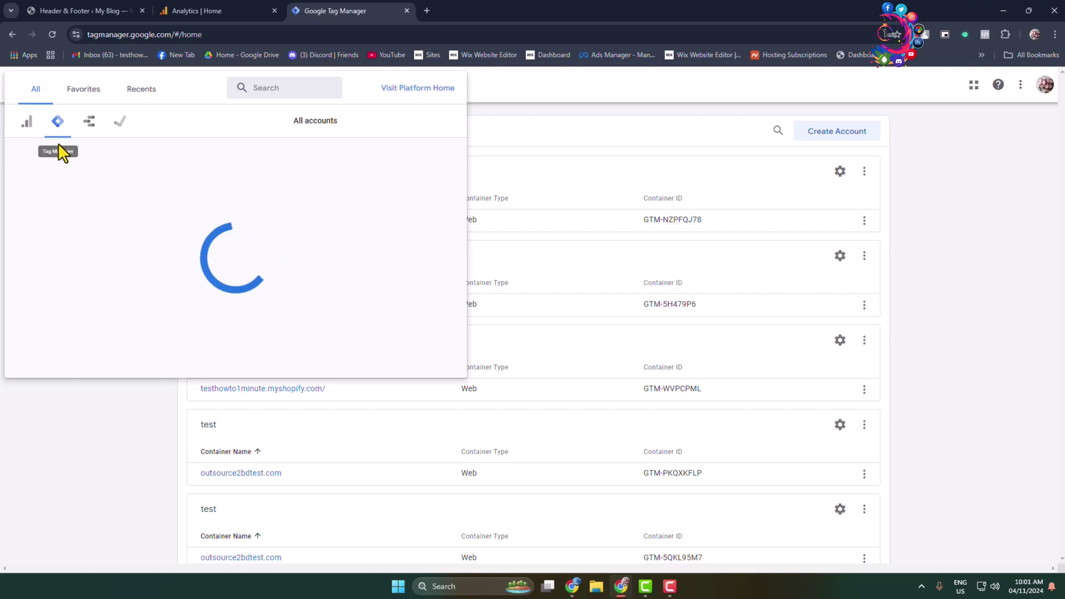
left_click(231, 9)
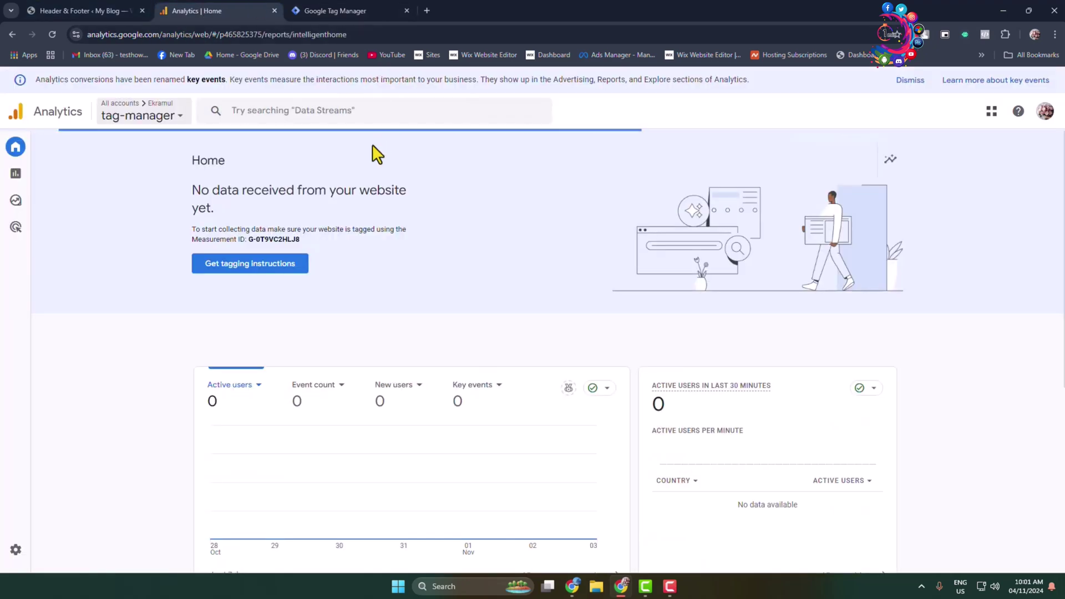
Step: In the Analytics property picker, toggle Analytics and Tag Manager lists, leaving two Tag Manager accounts shown
left_click(176, 118)
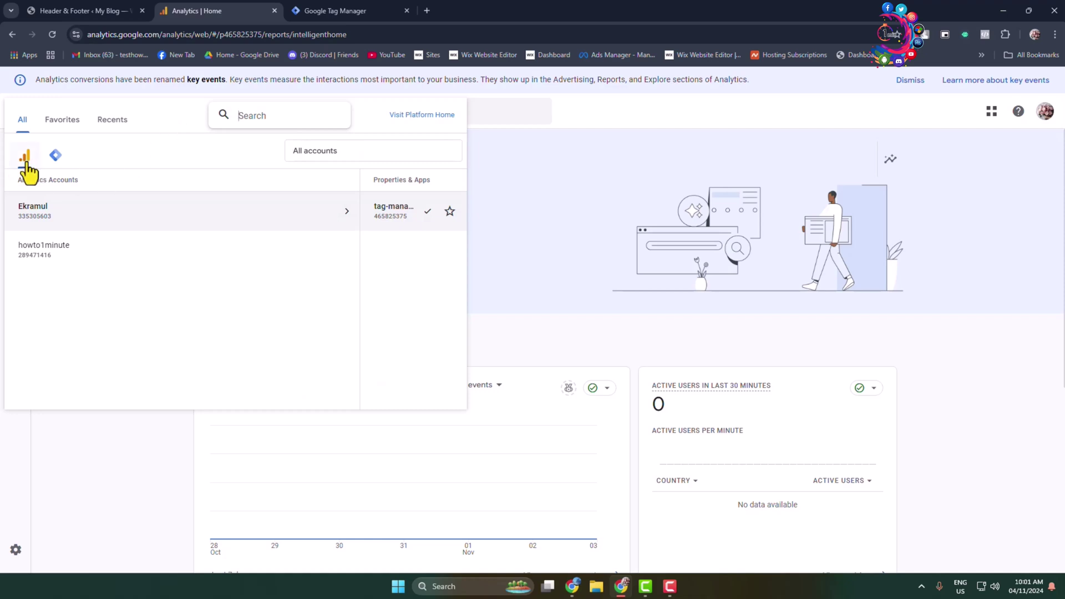
left_click(56, 157)
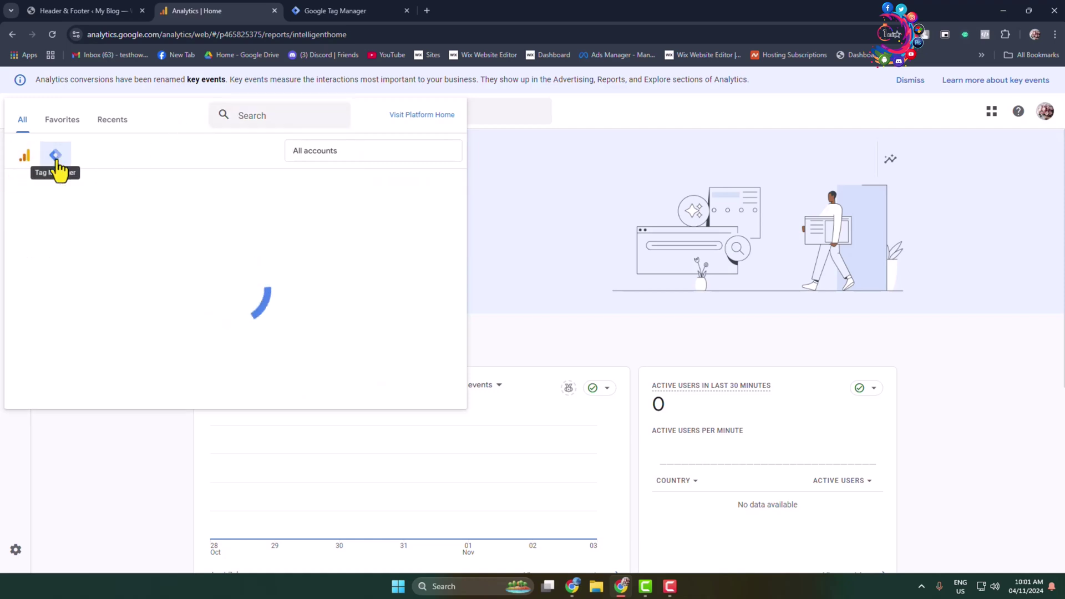
left_click(24, 158)
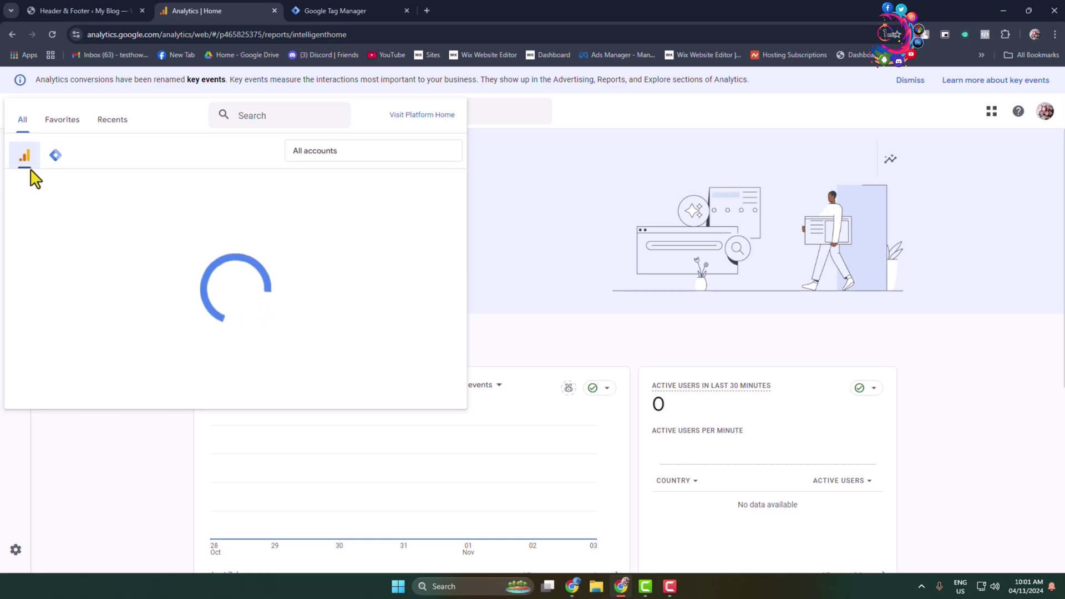
left_click(56, 158)
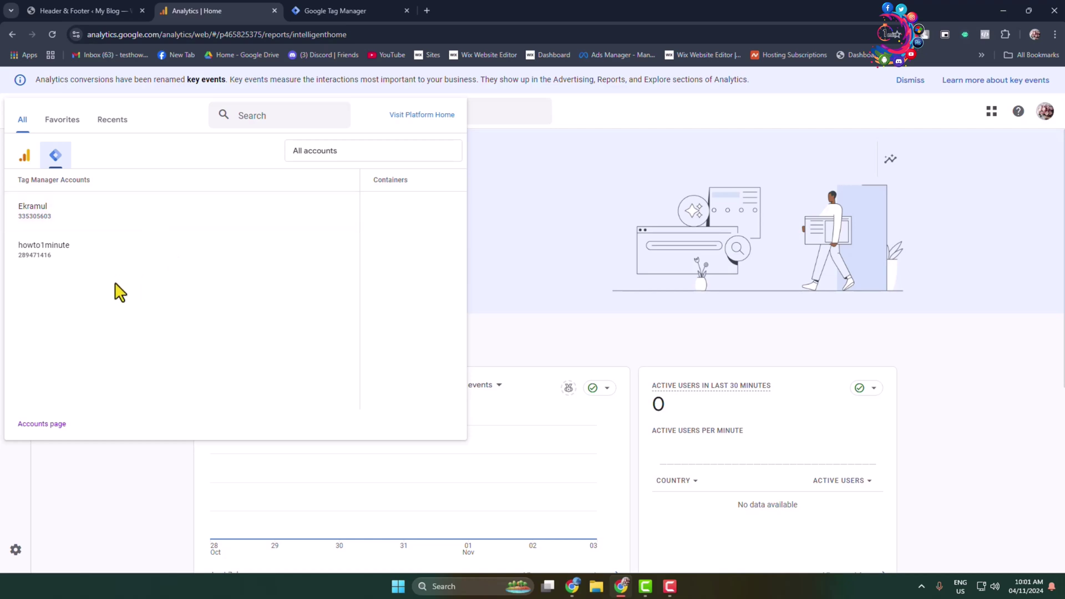
left_click(337, 10)
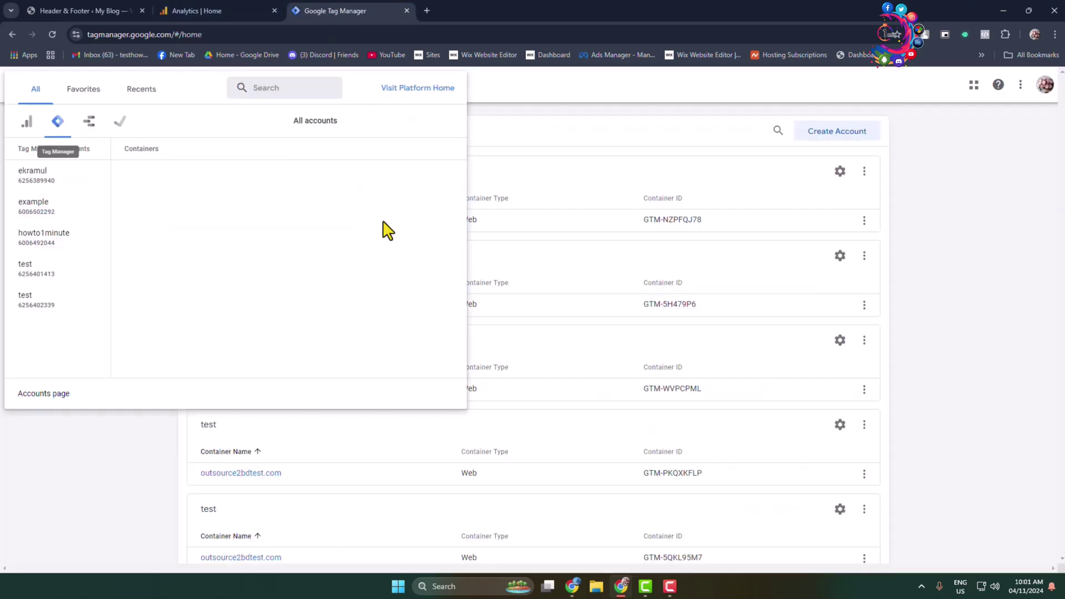
left_click(217, 9)
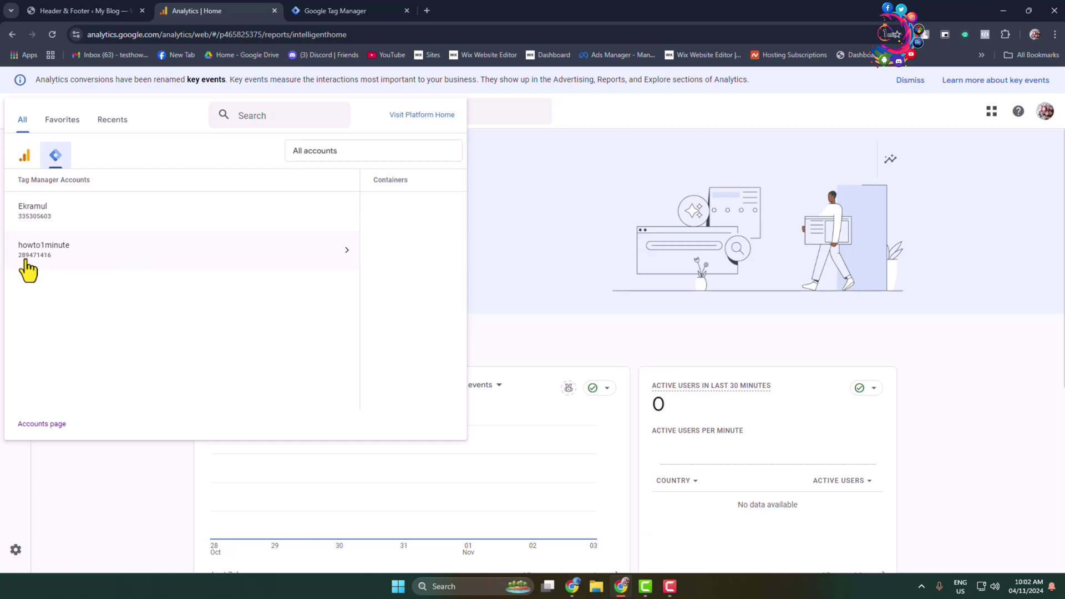